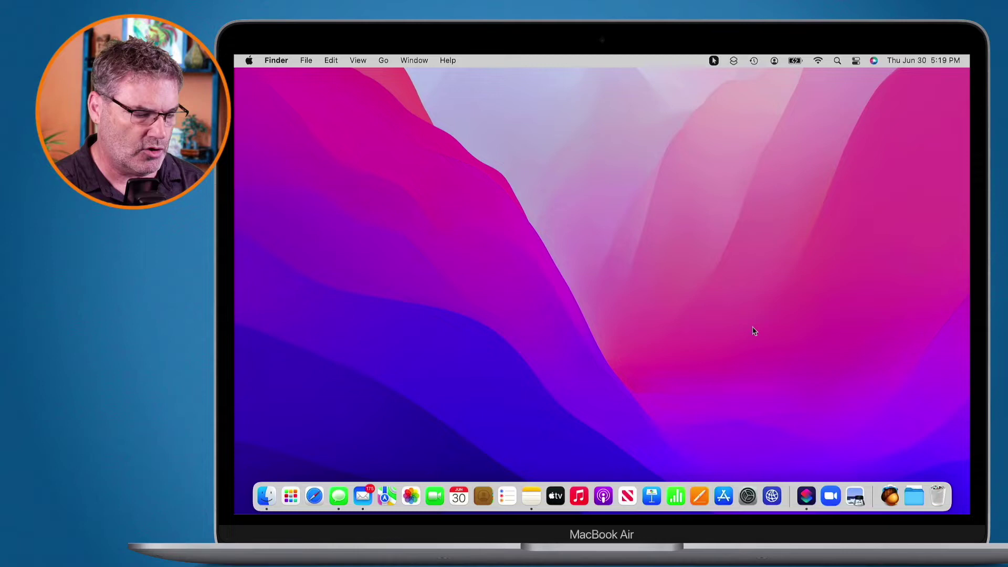
Open Mail and check the Signature option in a new message, closing the draft again
{"action": "left_click", "coordinate": [362, 495]}
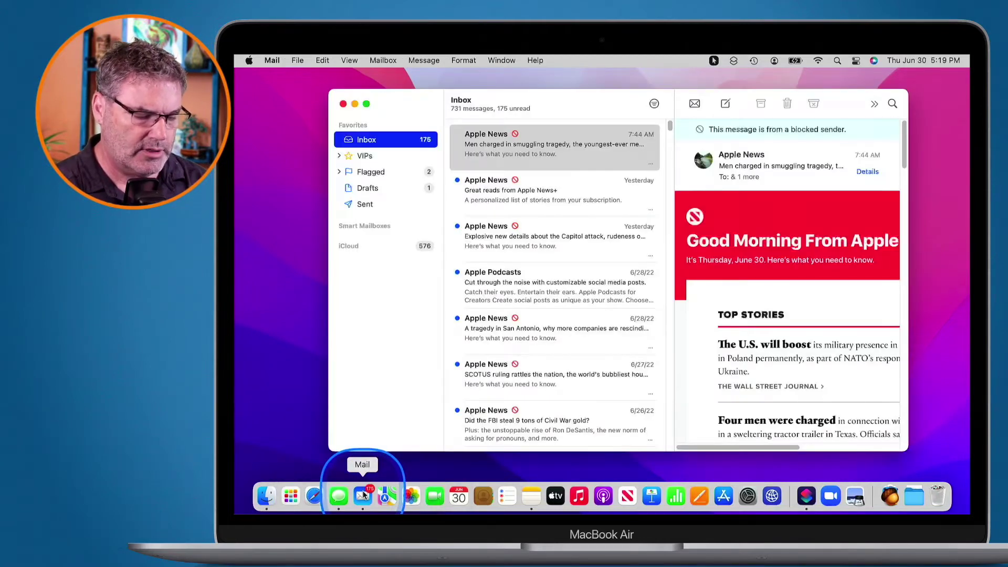
{"action": "key", "text": "super+n"}
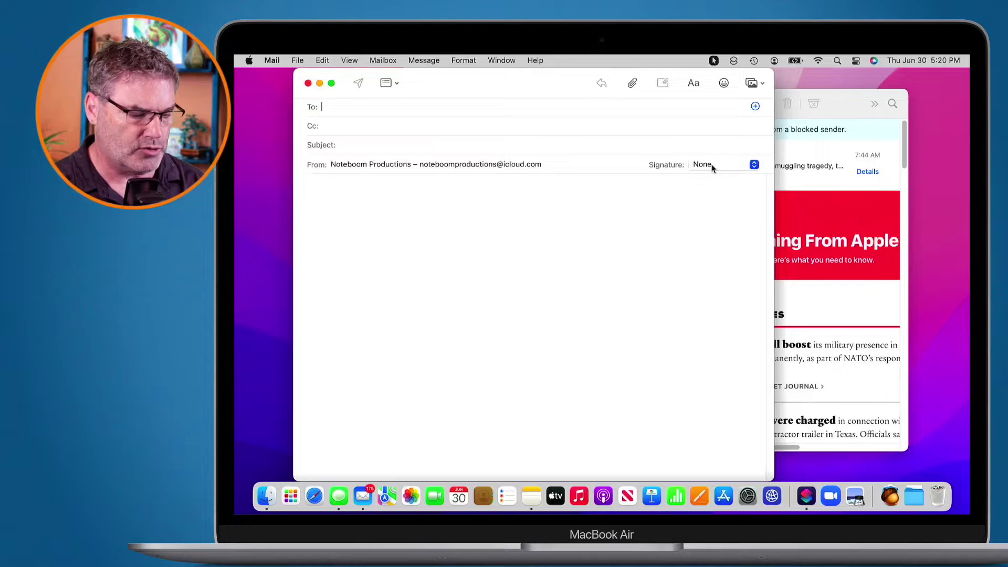
{"action": "key", "text": "super+w"}
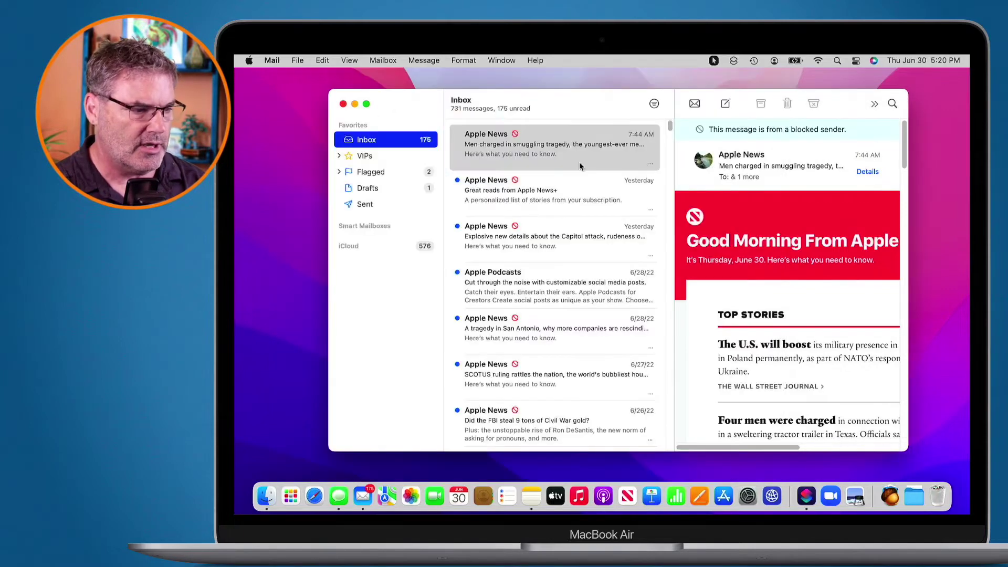
Add a new signature under All Signatures in Mail's Signatures preferences
{"action": "left_click", "coordinate": [272, 62]}
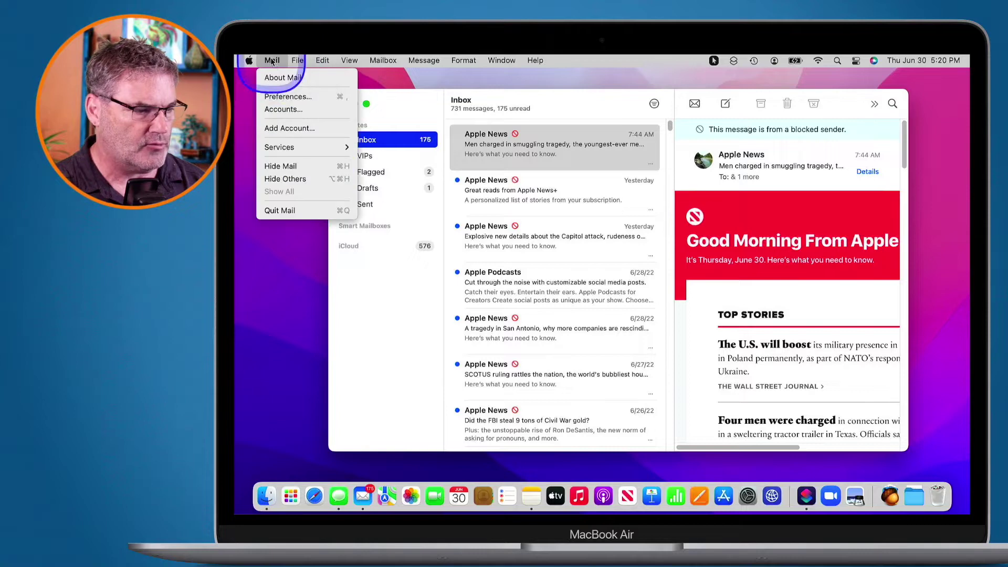
{"action": "left_click", "coordinate": [285, 99]}
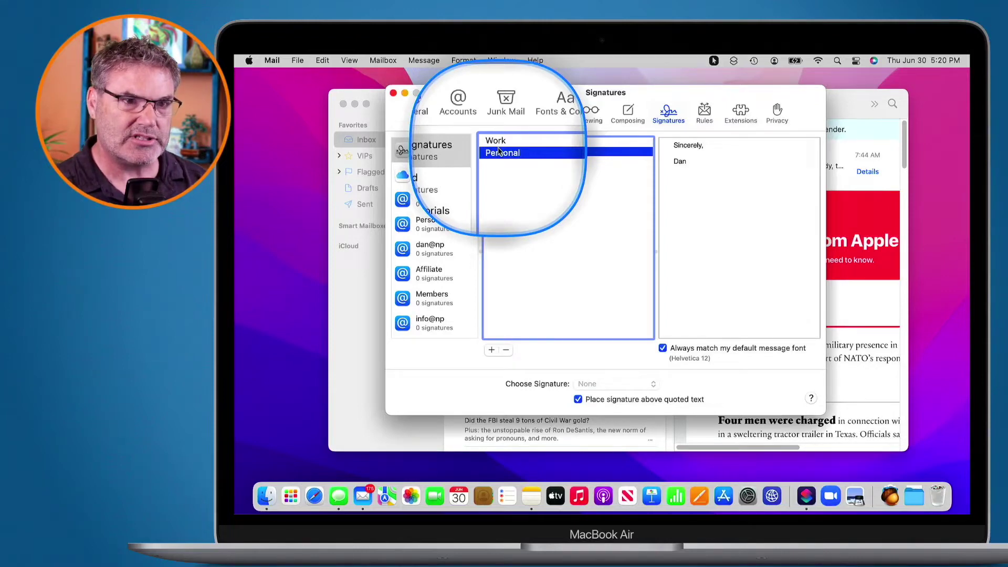
{"action": "left_click", "coordinate": [491, 350]}
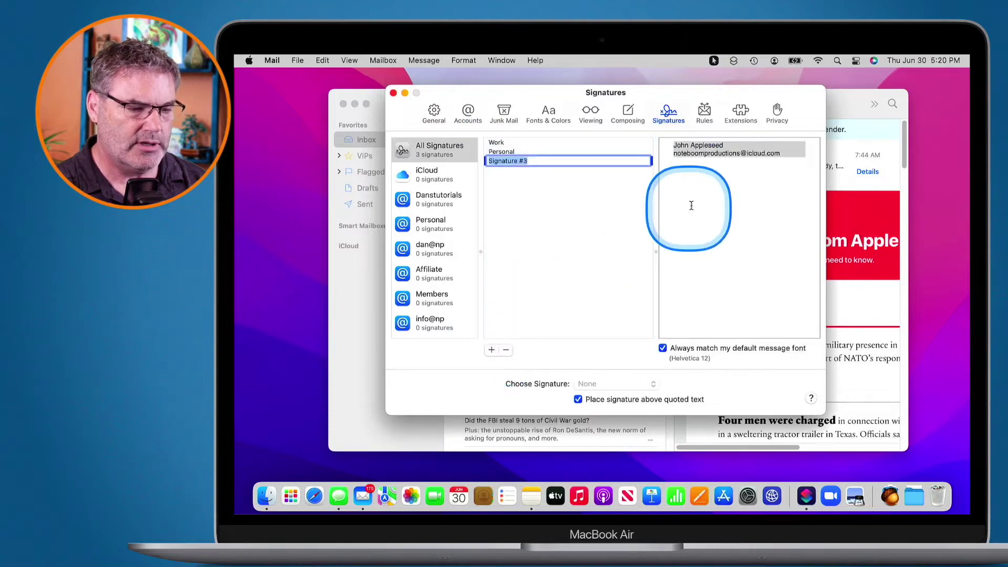
{"action": "left_click", "coordinate": [703, 178]}
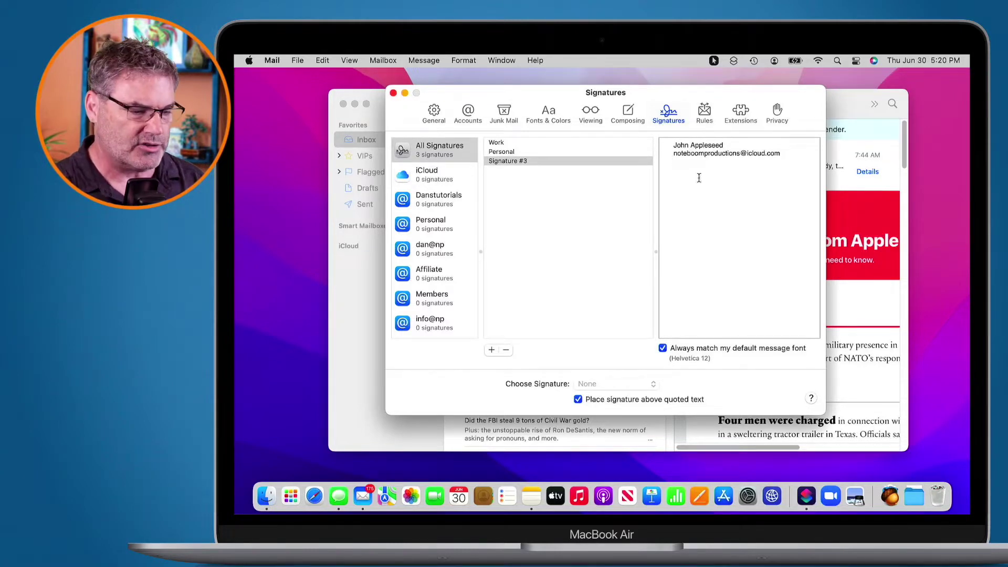
Remove the newly added third signature and close the preferences and the mailbox window
{"action": "left_click", "coordinate": [505, 349]}
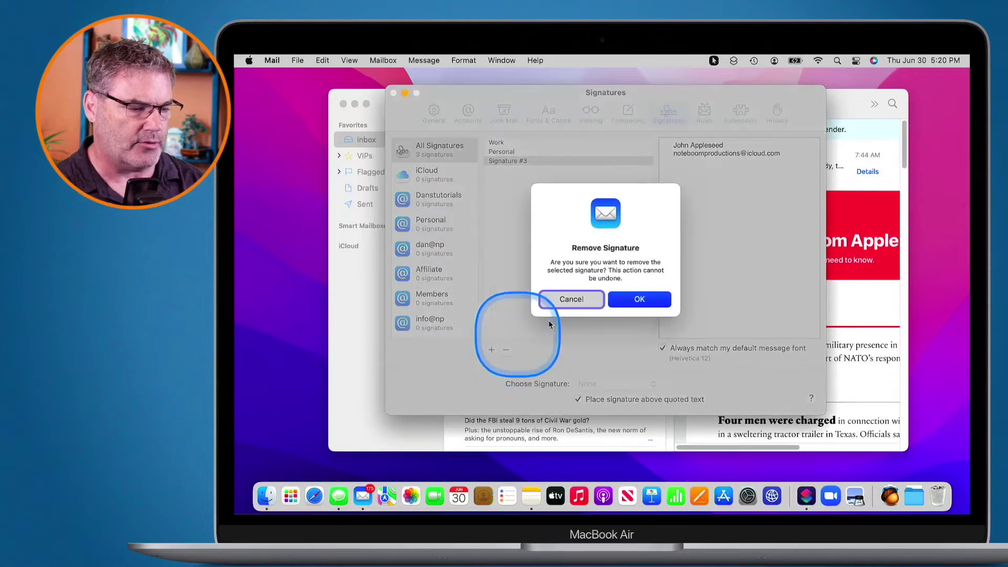
{"action": "left_click", "coordinate": [576, 305]}
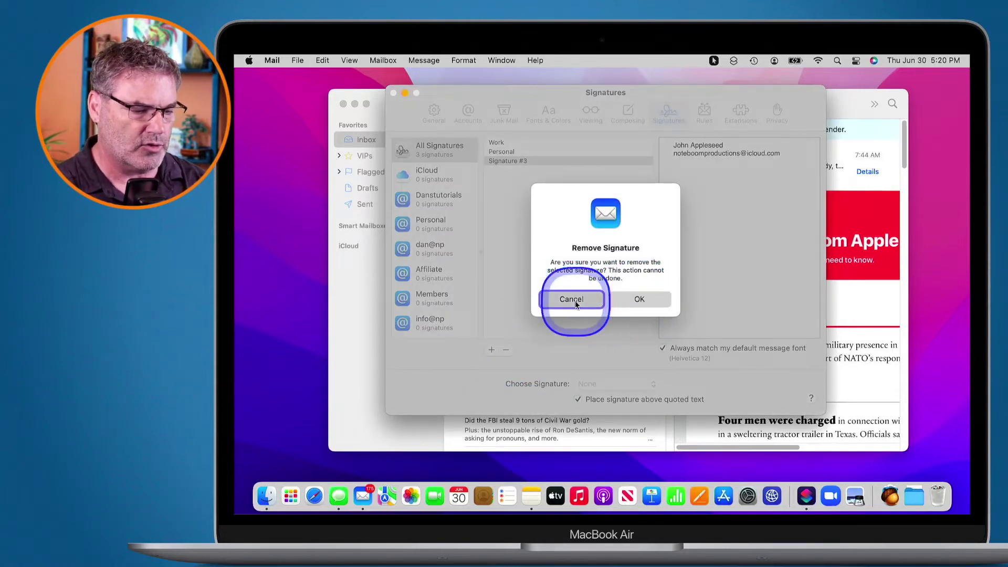
{"action": "left_click", "coordinate": [506, 350]}
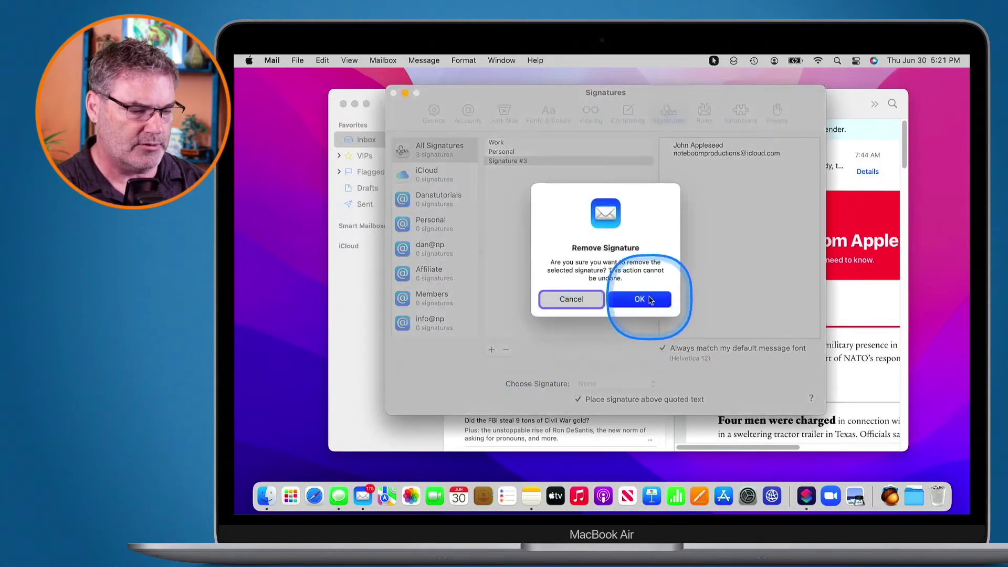
{"action": "left_click", "coordinate": [652, 300]}
{"action": "key", "text": "super+w"}
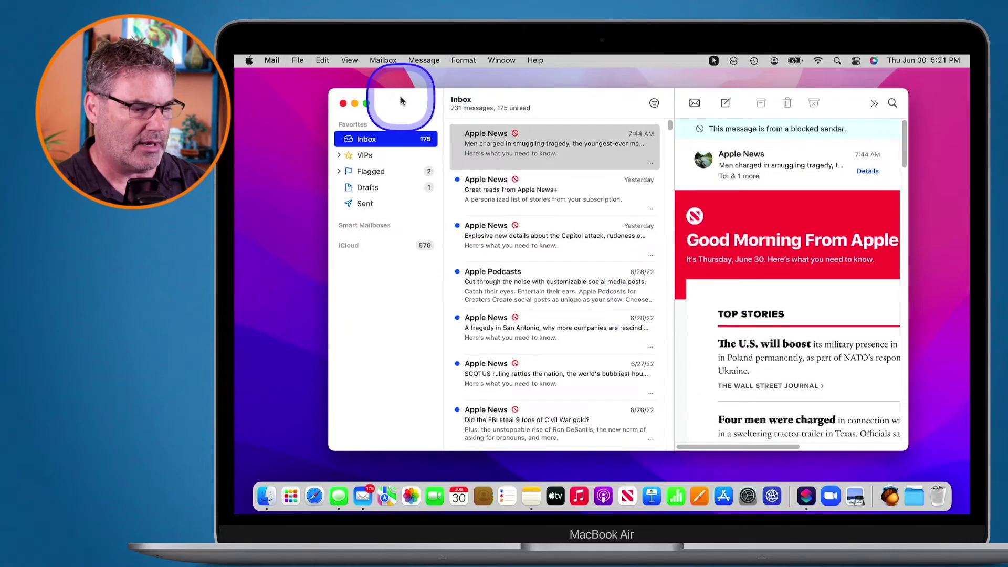
{"action": "key", "text": "super+w"}
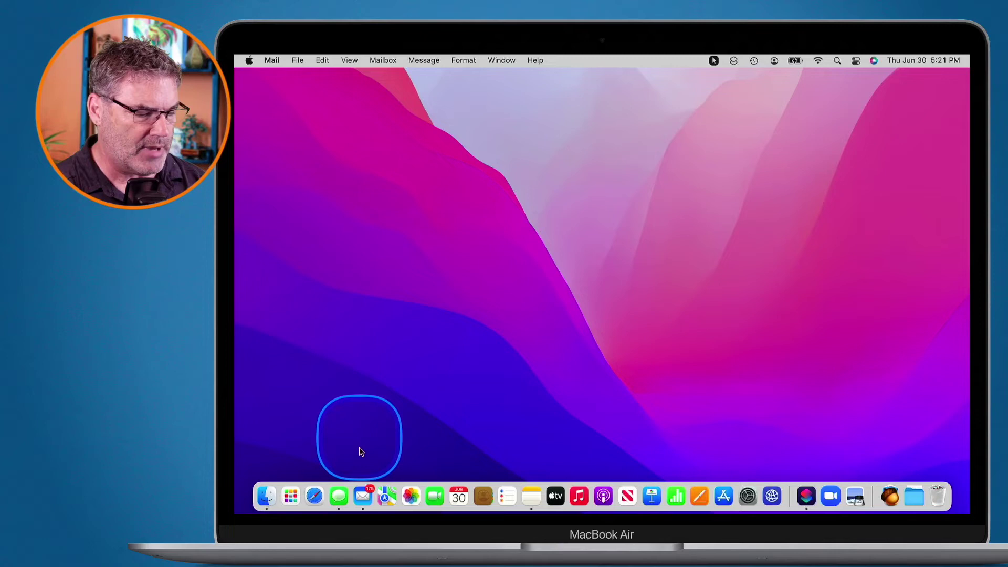
Capture a screenshot of a blank white area, about 267 by 160 pixels, within the signature list of Mail's Signatures preferences
{"action": "left_click", "coordinate": [364, 494]}
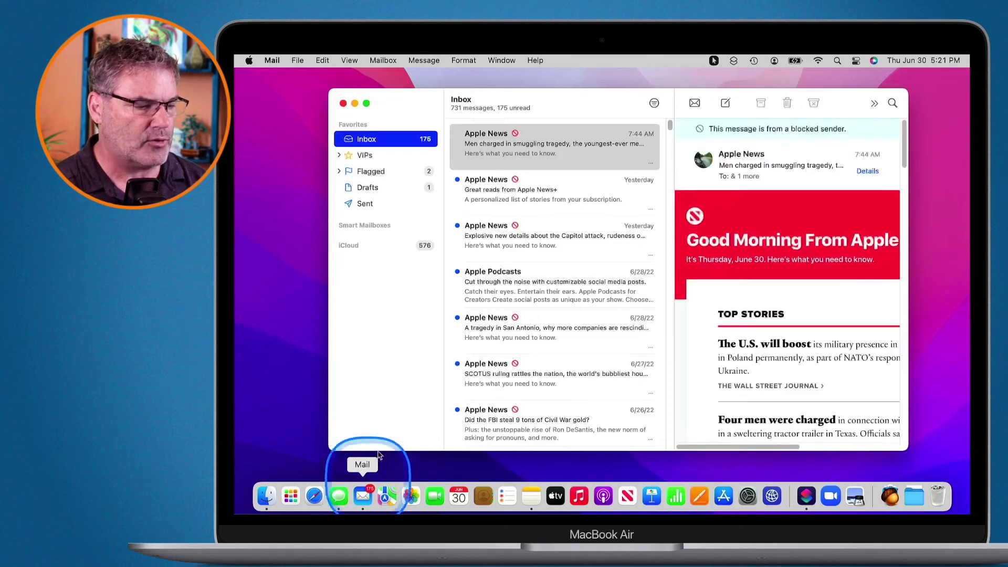
{"action": "left_click", "coordinate": [272, 61]}
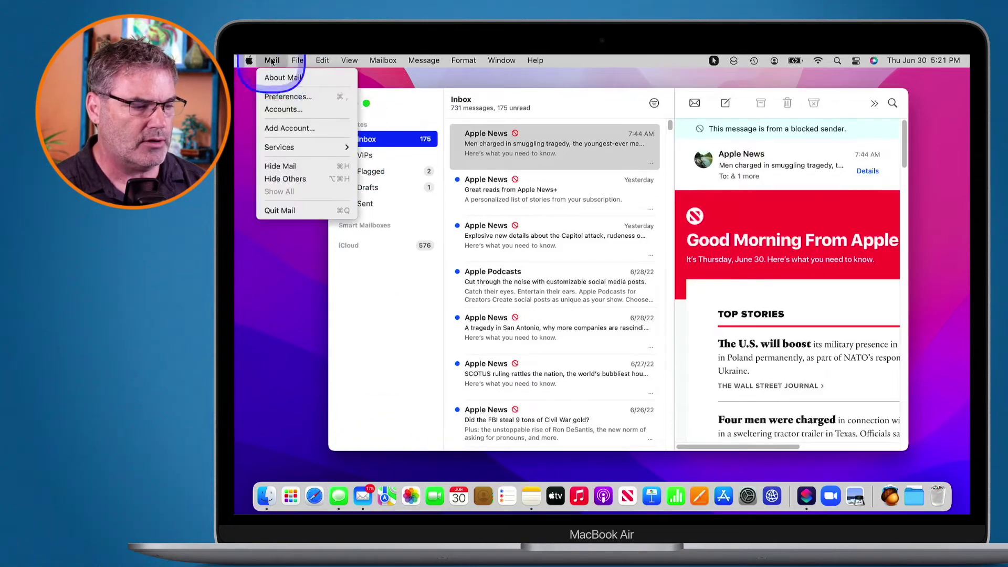
{"action": "left_click", "coordinate": [284, 98]}
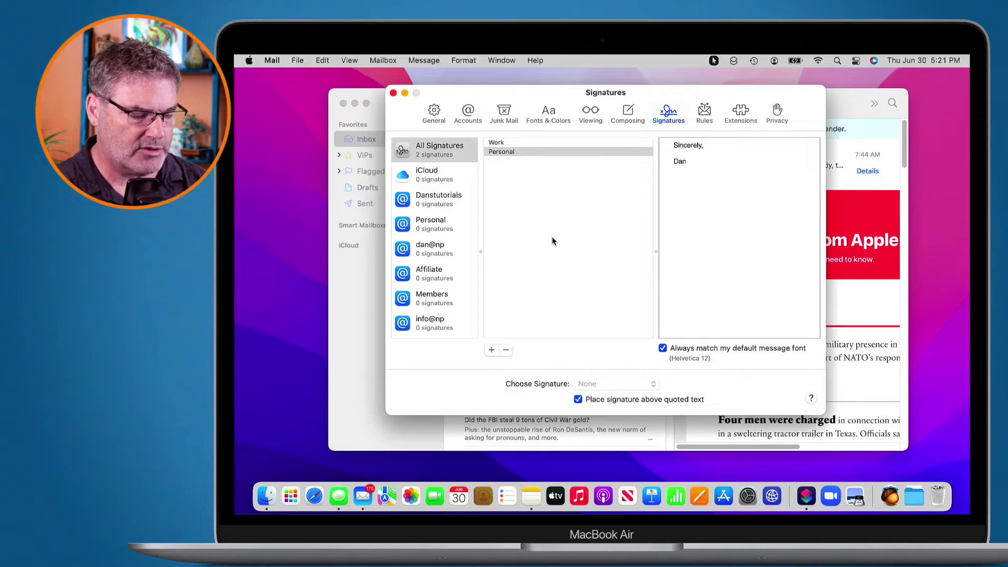
{"action": "key", "text": "super+shift+4"}
{"action": "left_click_drag", "start_coordinate": [490, 192], "coordinate": [644, 284]}
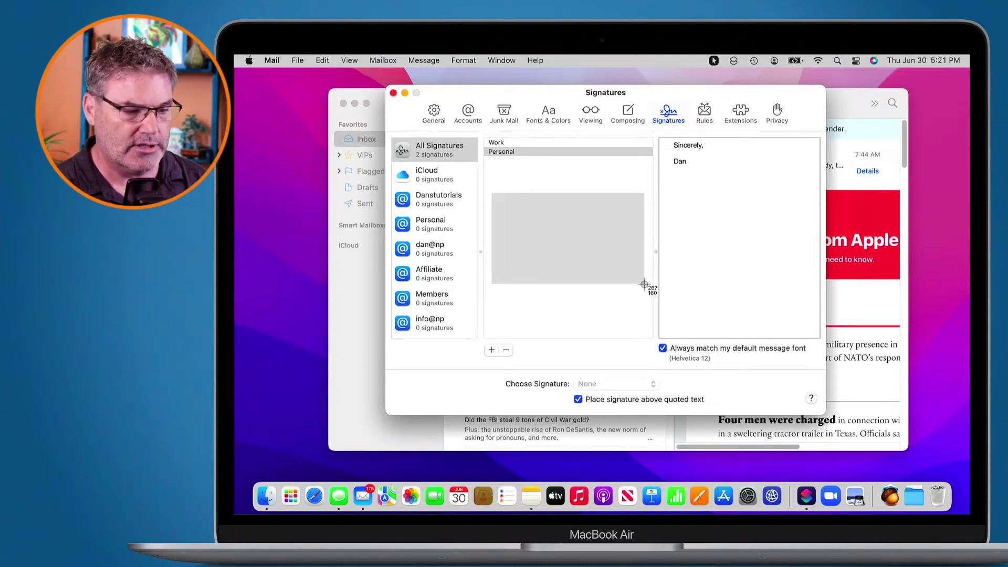
{"action": "left_click_drag", "start_coordinate": [644, 284], "coordinate": [644, 285]}
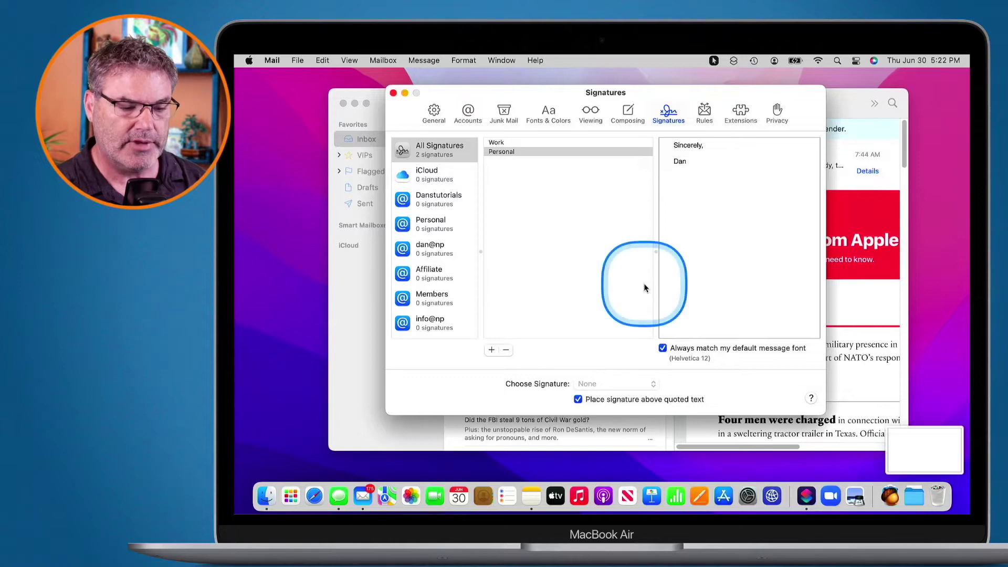
Open the blank screenshot in Preview and hide all other applications, keeping its window near the middle of the desktop
{"action": "right_click", "coordinate": [902, 445]}
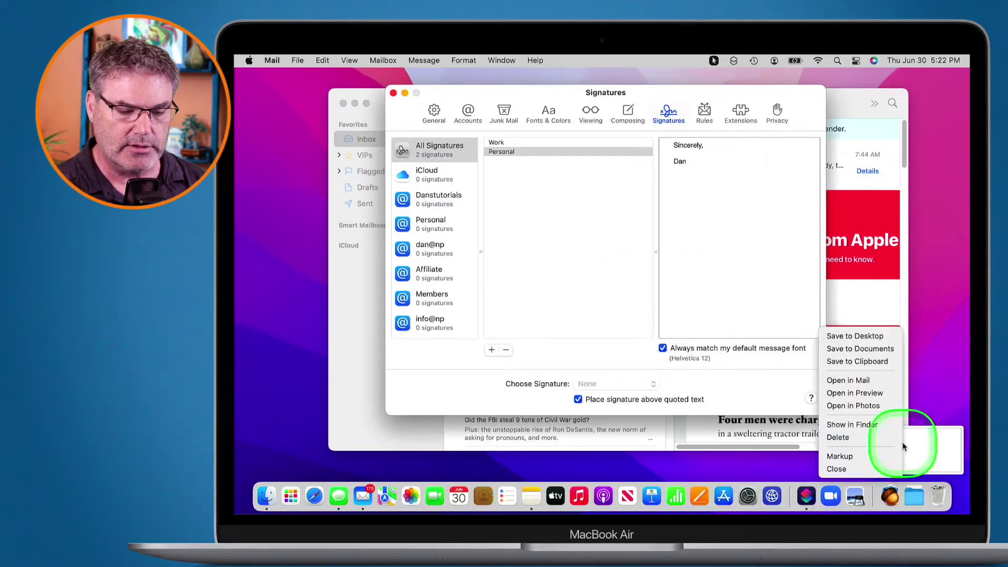
{"action": "left_click", "coordinate": [860, 396]}
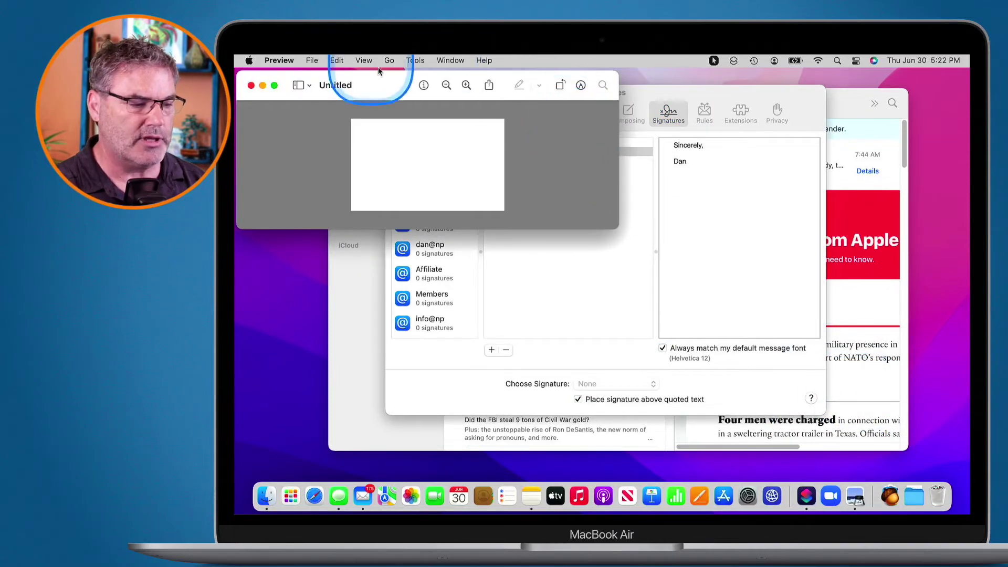
{"action": "left_click_drag", "start_coordinate": [388, 83], "coordinate": [547, 155]}
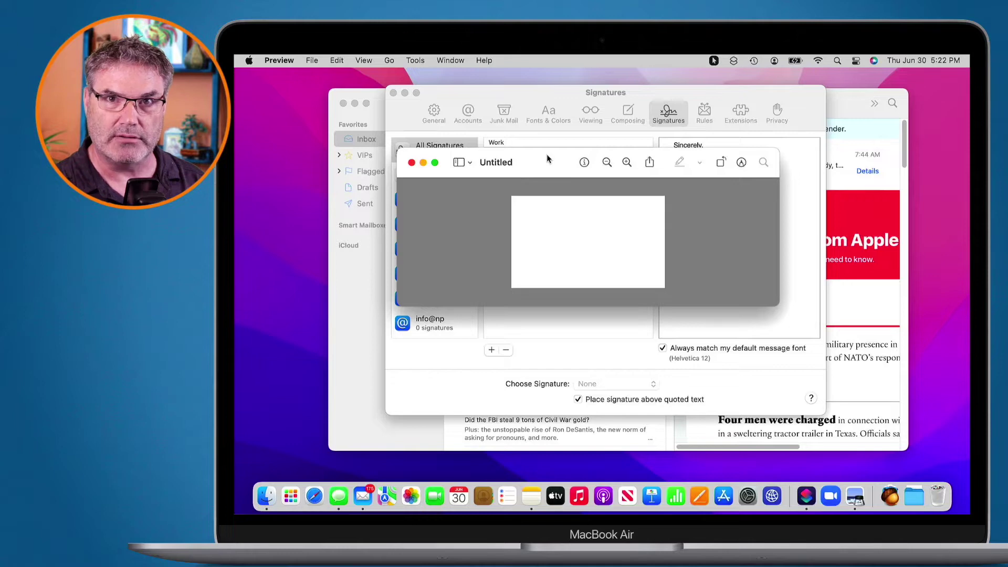
{"action": "left_click", "coordinate": [280, 60]}
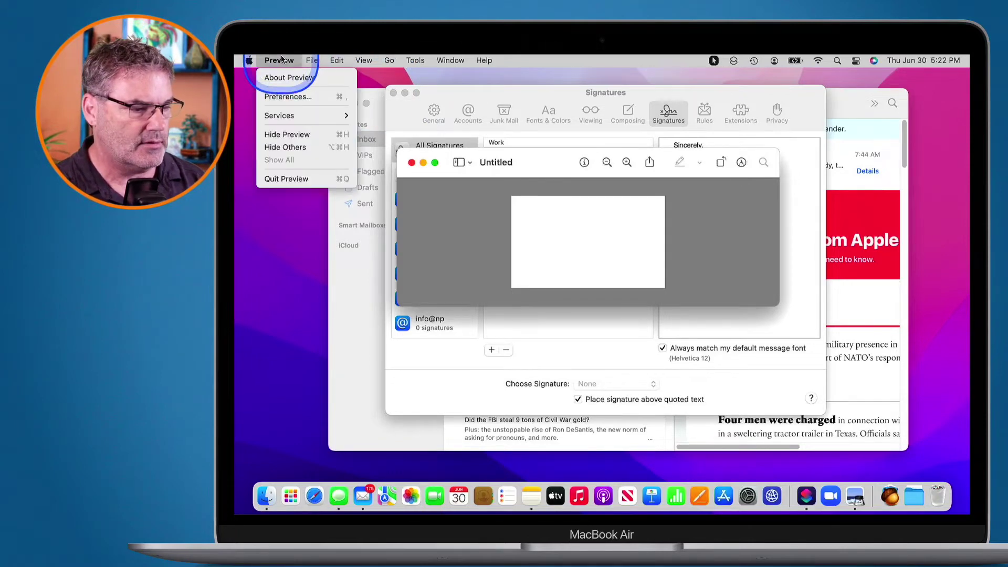
{"action": "left_click", "coordinate": [283, 147]}
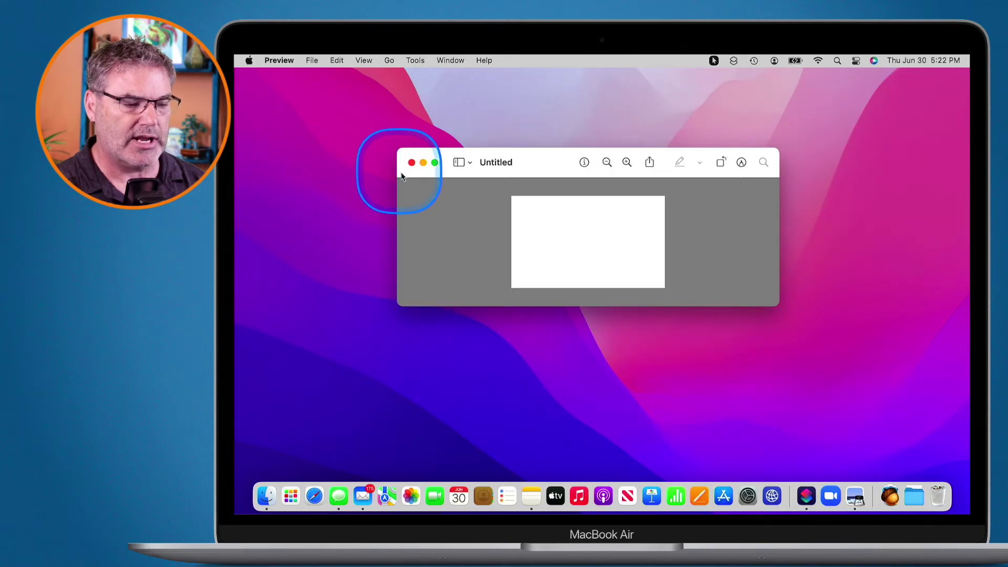
{"action": "double_click", "coordinate": [564, 167]}
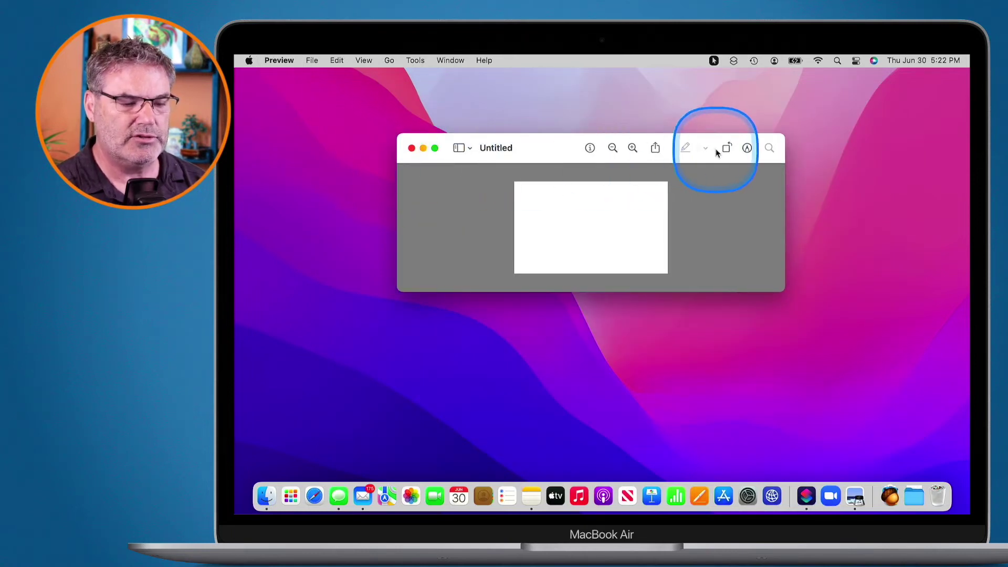
Start creating a new signature in Preview's markup tools, using the iPad Pro 12.9 as the signing device
{"action": "left_click", "coordinate": [747, 149]}
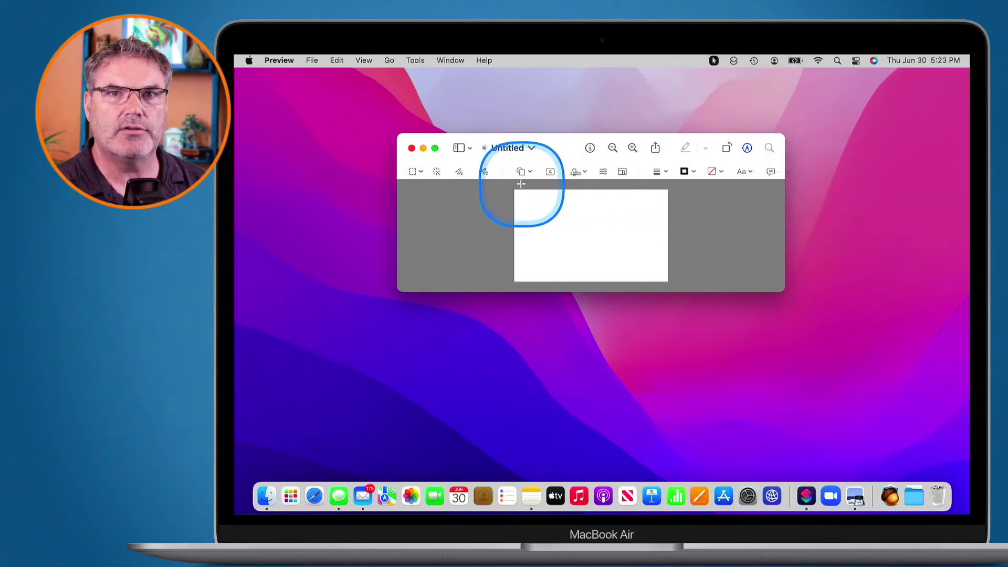
{"action": "left_click", "coordinate": [577, 173]}
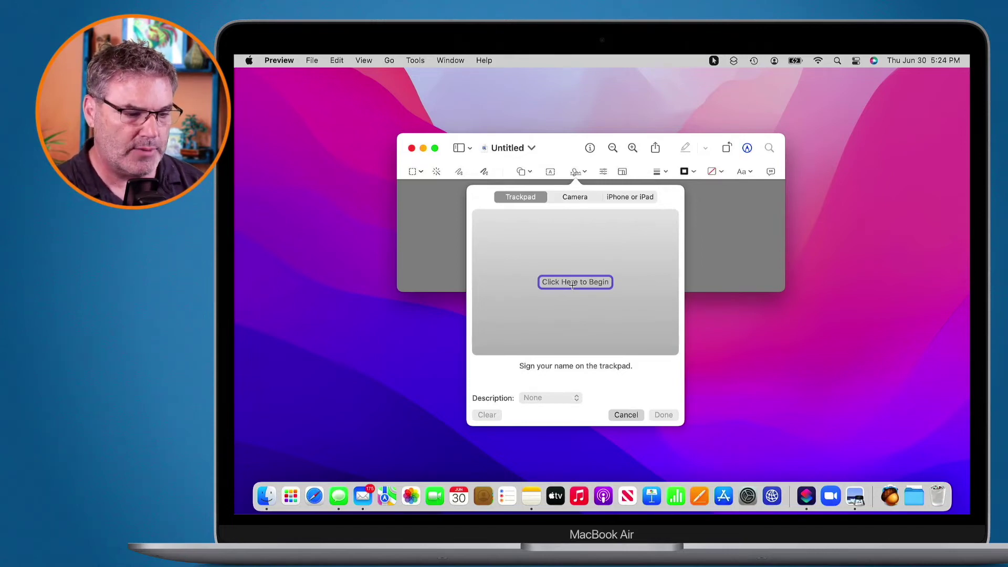
{"action": "left_click", "coordinate": [630, 197]}
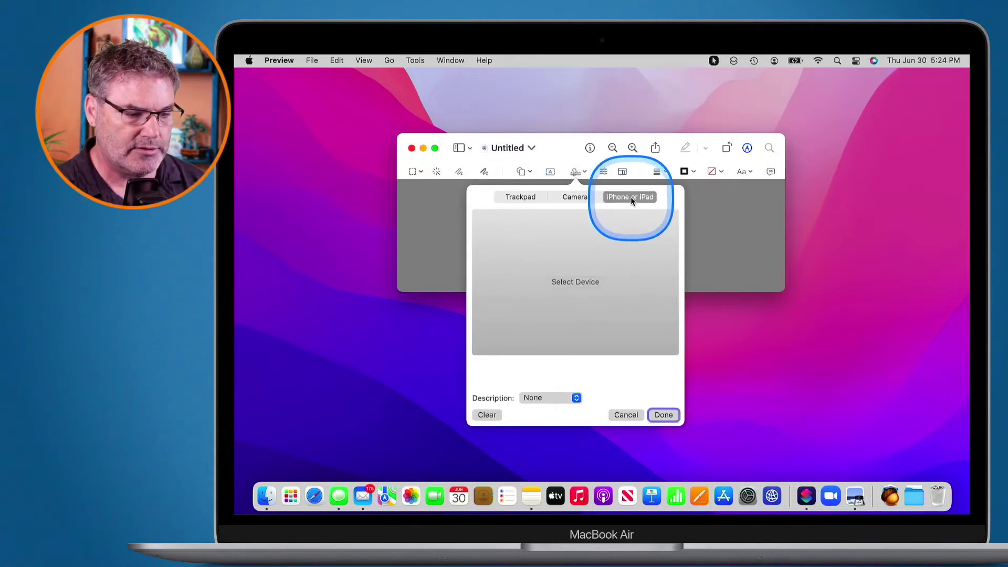
{"action": "left_click", "coordinate": [574, 284]}
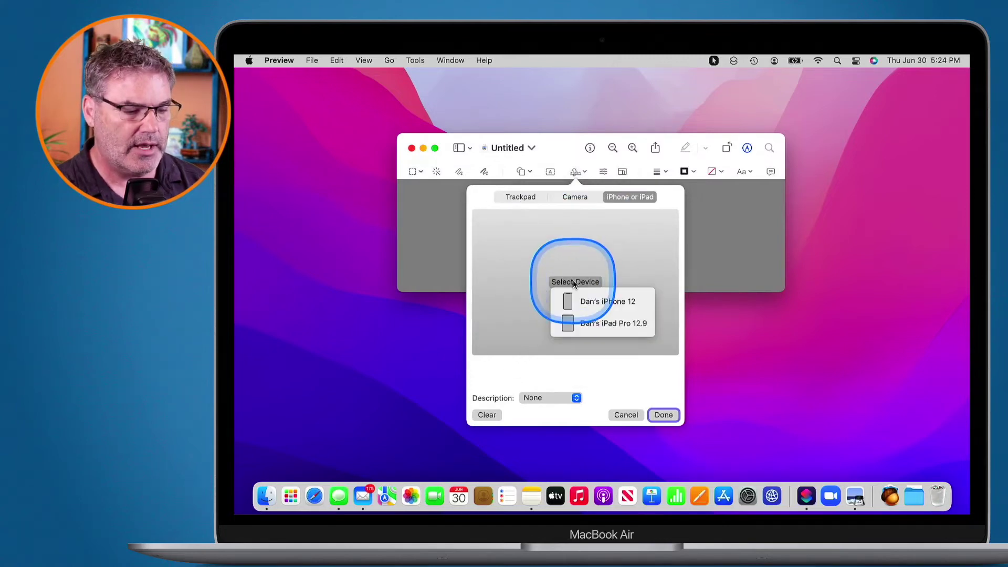
{"action": "left_click", "coordinate": [603, 323]}
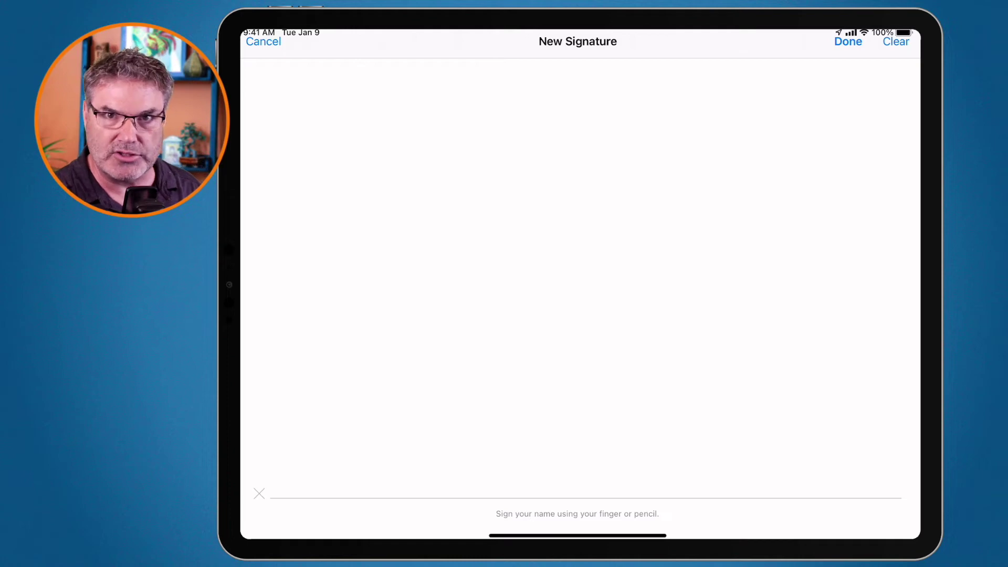
Sign the name by hand on the iPad and save the new signature in Preview
{"action": "mouse_move", "coordinate": [378, 321]}
{"action": "left_mouse_down"}
{"action": "mouse_move", "coordinate": [488, 207]}
{"action": "mouse_move", "coordinate": [457, 275]}
{"action": "mouse_move", "coordinate": [593, 315]}
{"action": "left_mouse_up"}
{"action": "mouse_move", "coordinate": [614, 244]}
{"action": "left_mouse_down"}
{"action": "mouse_move", "coordinate": [696, 295]}
{"action": "mouse_move", "coordinate": [908, 266]}
{"action": "mouse_move", "coordinate": [861, 248]}
{"action": "left_mouse_up"}
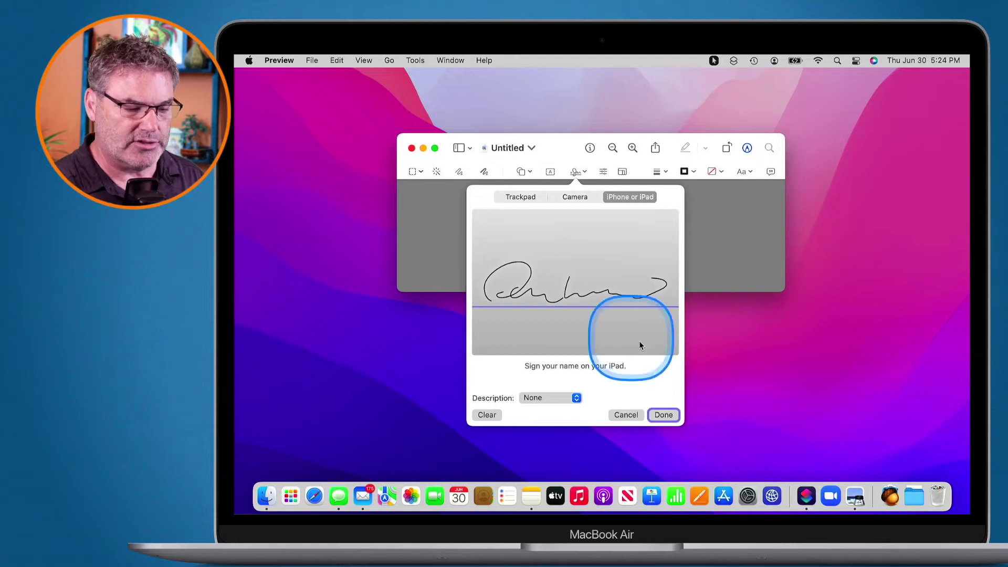
{"action": "left_click", "coordinate": [663, 417]}
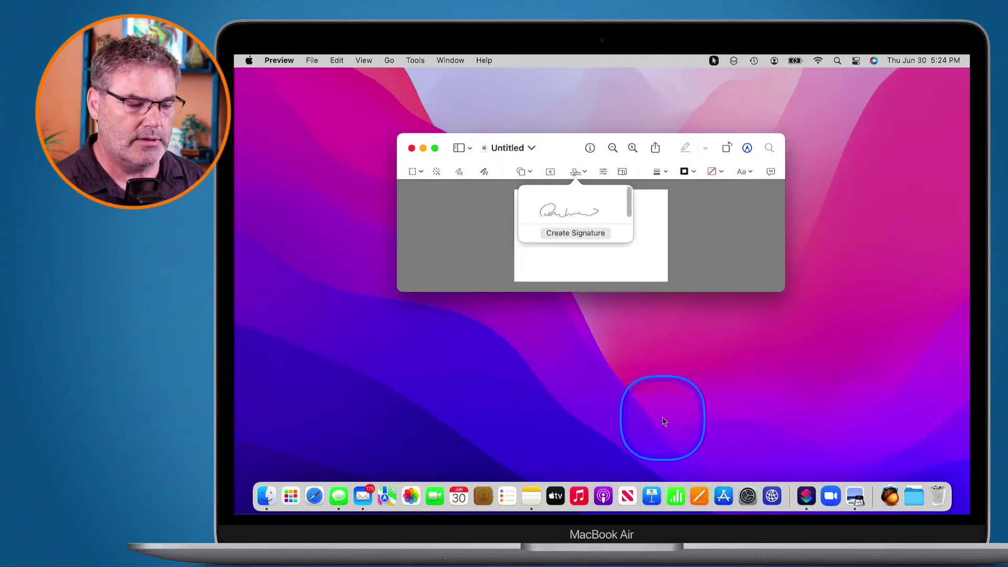
Insert the handwritten signature on the blank image, enlarge it to most of the image's width and centre it
{"action": "left_click", "coordinate": [569, 214]}
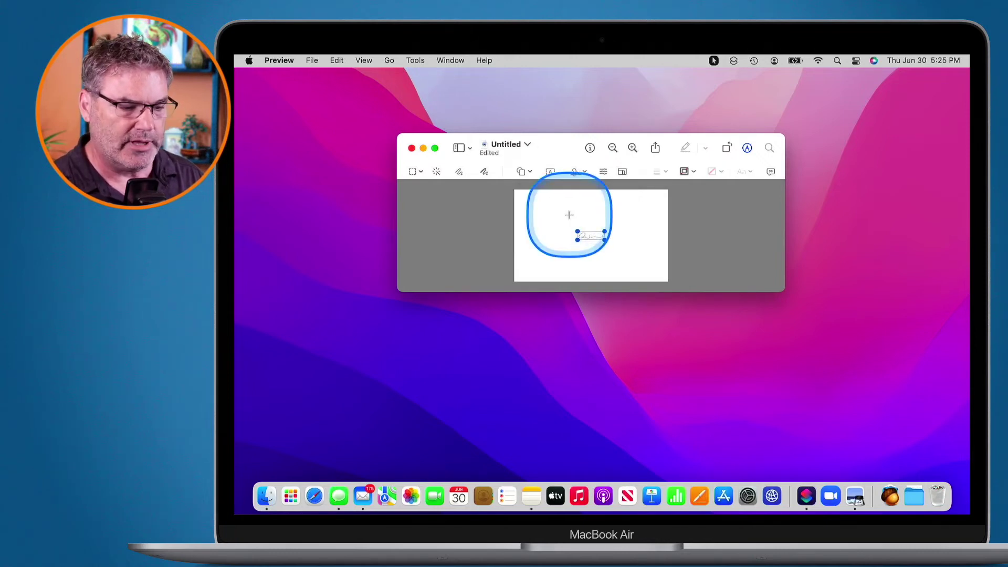
{"action": "mouse_move", "coordinate": [577, 239]}
{"action": "left_mouse_down"}
{"action": "mouse_move", "coordinate": [544, 254]}
{"action": "mouse_move", "coordinate": [540, 246]}
{"action": "left_mouse_up"}
{"action": "mouse_move", "coordinate": [605, 231]}
{"action": "left_mouse_down"}
{"action": "mouse_move", "coordinate": [635, 212]}
{"action": "mouse_move", "coordinate": [657, 219]}
{"action": "left_mouse_up"}
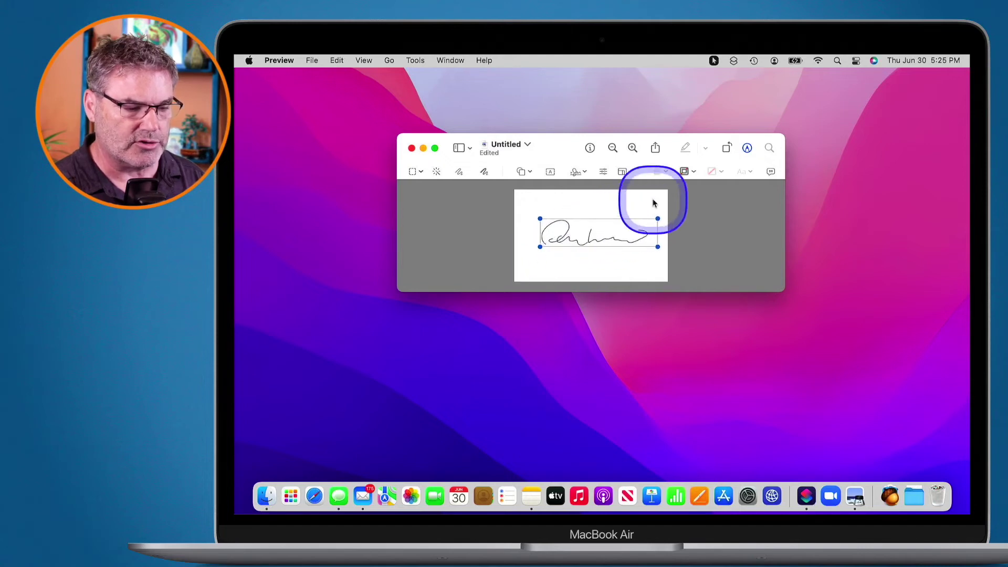
{"action": "left_click_drag", "start_coordinate": [599, 234], "coordinate": [592, 232]}
{"action": "left_click", "coordinate": [489, 244]}
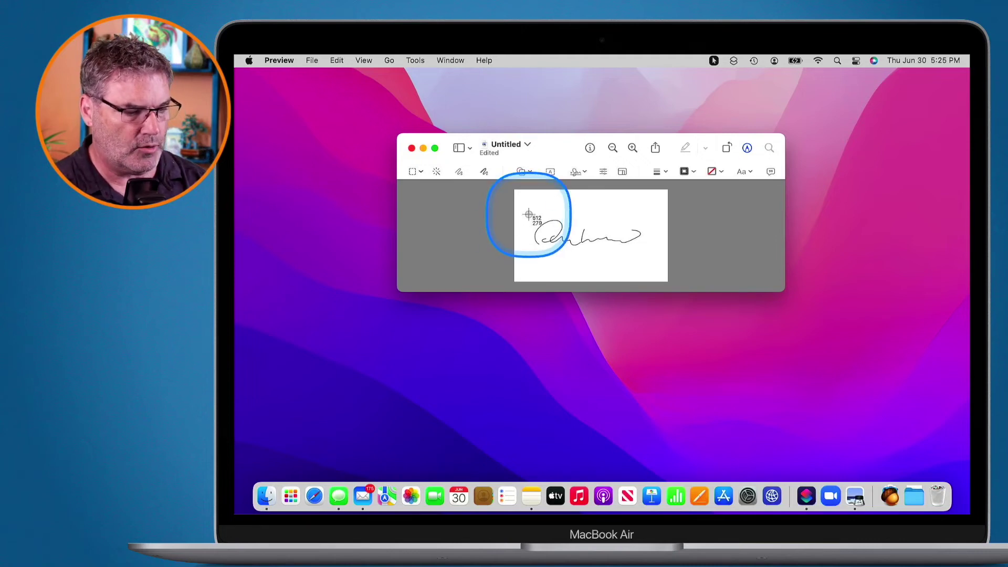
Capture a screenshot of the area around the handwritten signature and save it to the clipboard
{"action": "mouse_move", "coordinate": [528, 210]}
{"action": "left_mouse_down"}
{"action": "mouse_move", "coordinate": [621, 263]}
{"action": "mouse_move", "coordinate": [654, 260]}
{"action": "left_mouse_up"}
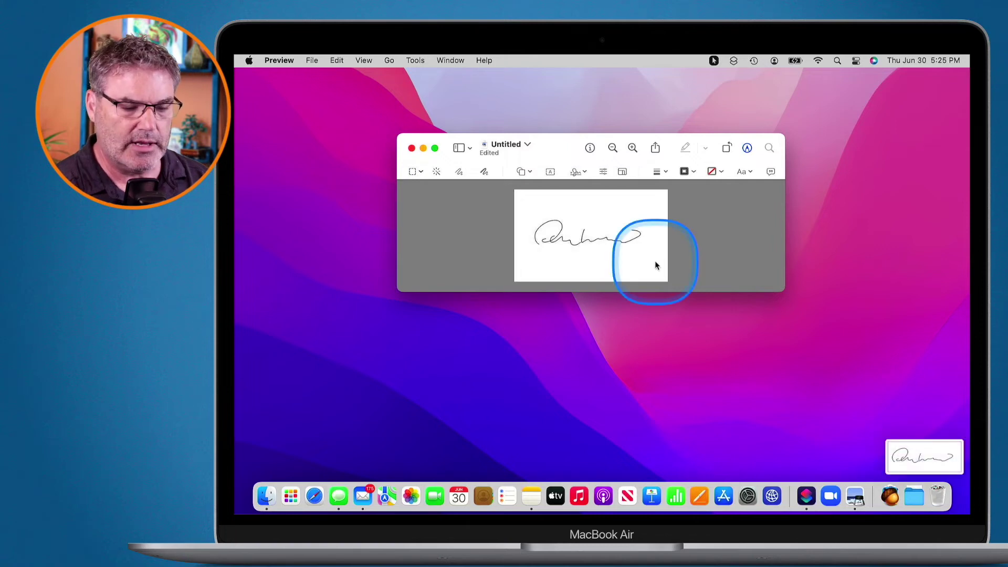
{"action": "right_click", "coordinate": [910, 457]}
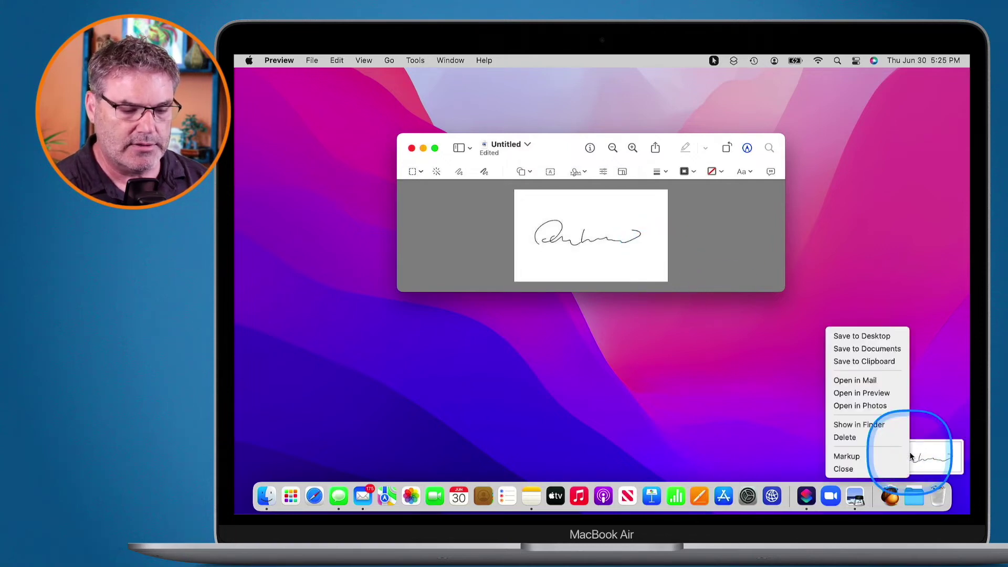
{"action": "left_click", "coordinate": [860, 363]}
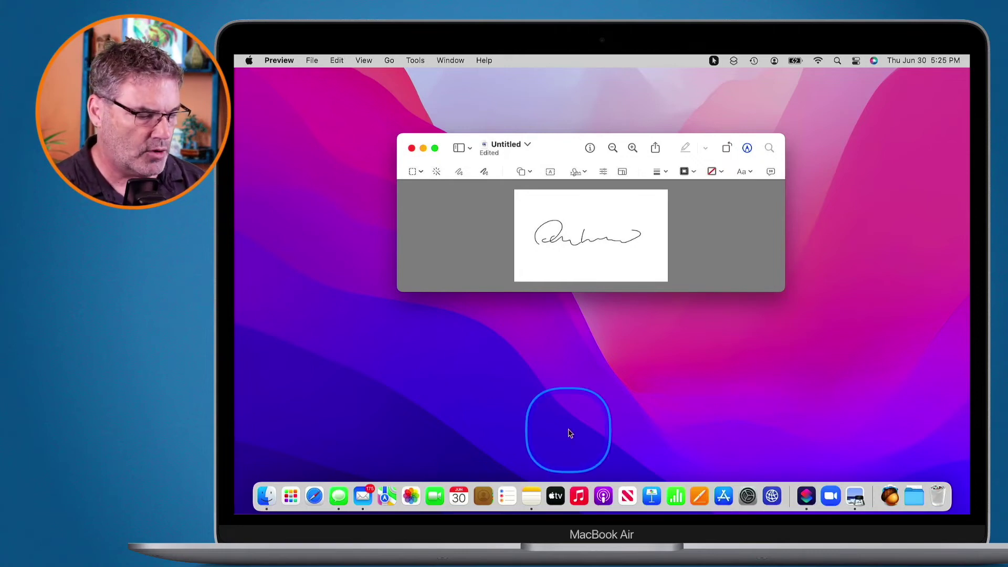
Switch to Mail, add a new signature and replace its default text with the copied handwritten signature image
{"action": "left_click", "coordinate": [363, 497]}
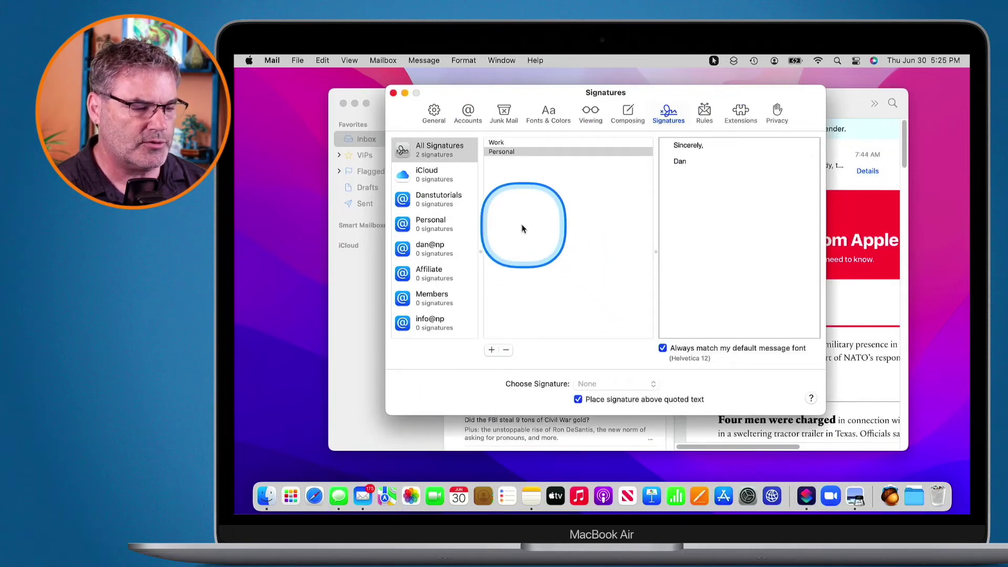
{"action": "left_click", "coordinate": [490, 349]}
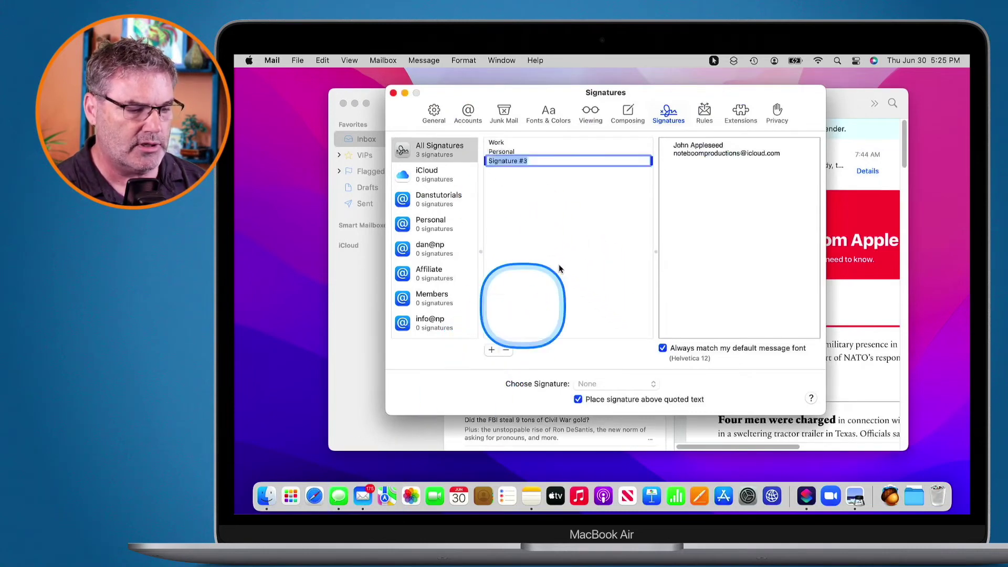
{"action": "triple_click", "coordinate": [694, 155]}
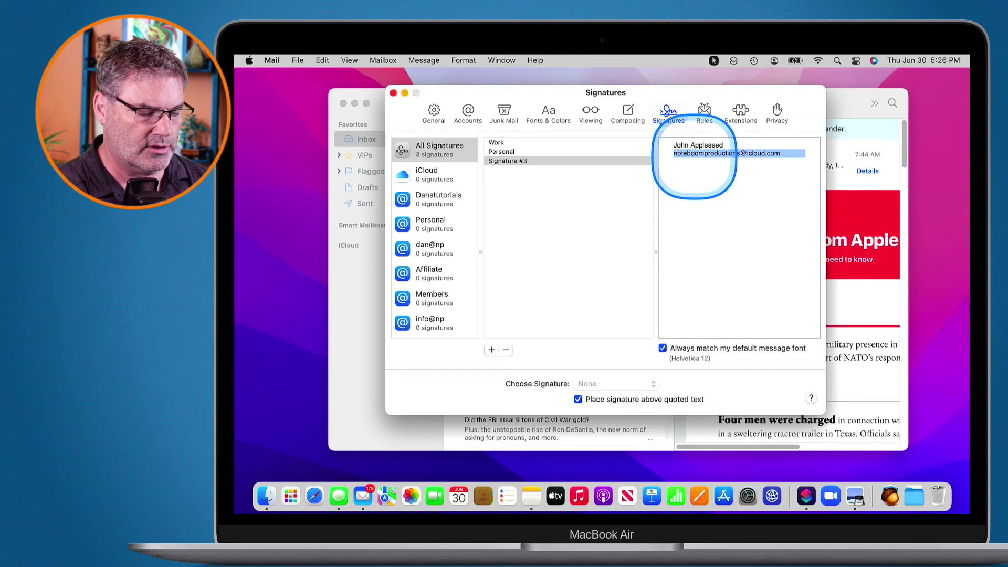
{"action": "key", "text": "BackSpace"}
{"action": "key", "text": "super+a"}
{"action": "key", "text": "BackSpace"}
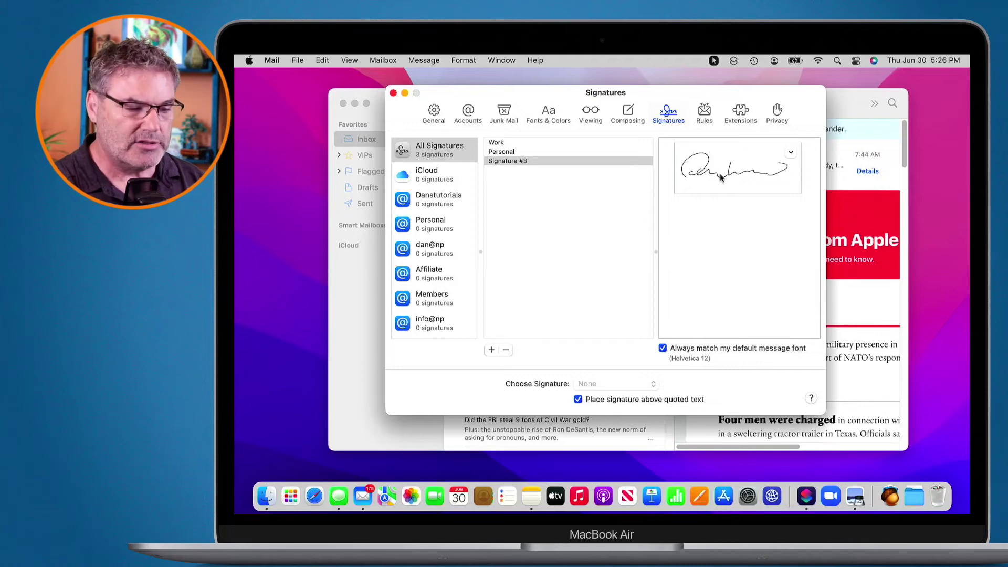
Enter the sender's full name below the handwritten image in the new email signature
{"action": "left_click", "coordinate": [709, 209]}
{"action": "type", "text": "D"}
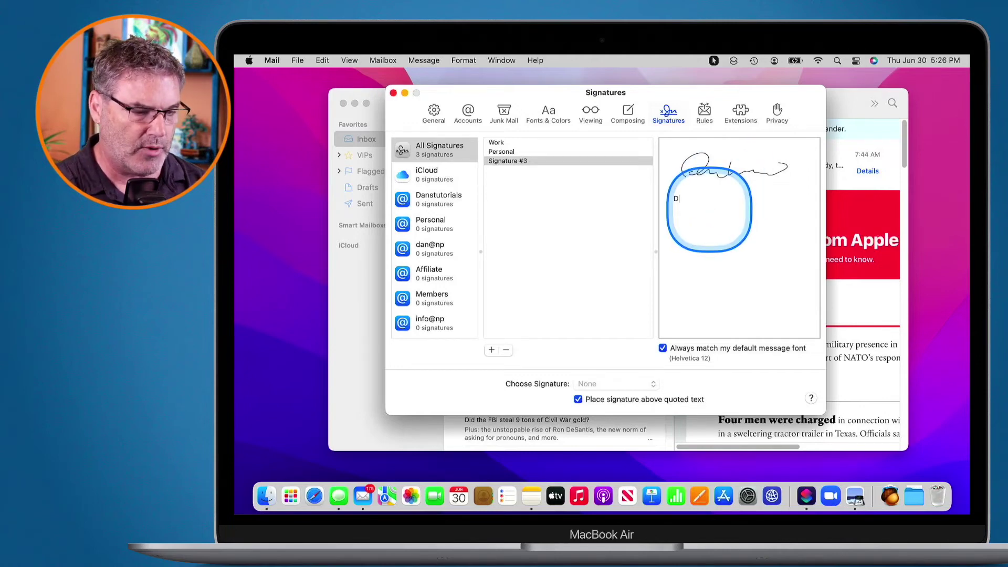
{"action": "type", "text": "nn Wassink"}
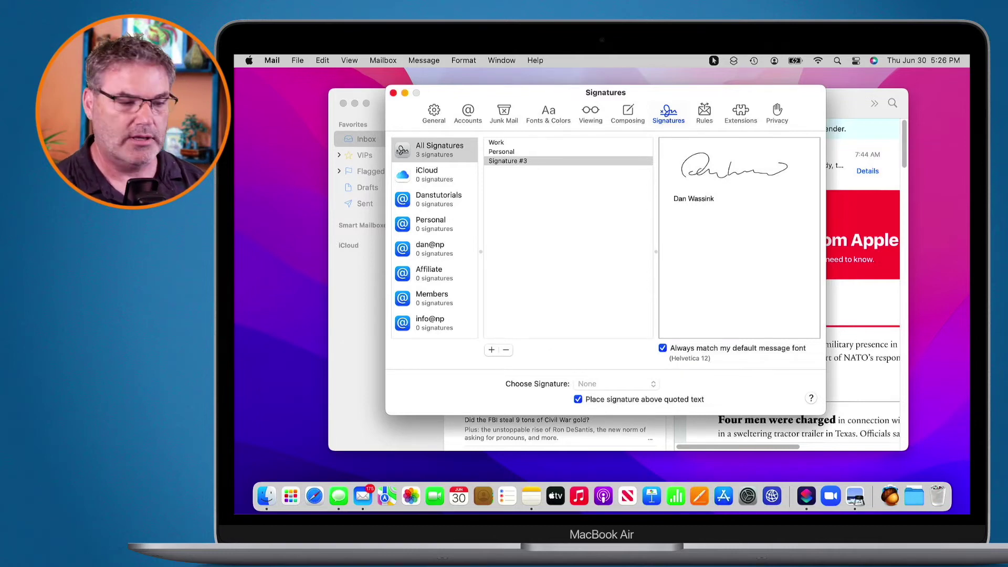
Assign the new handwritten signature to the iCloud account and close the signature settings
{"action": "left_click", "coordinate": [517, 193]}
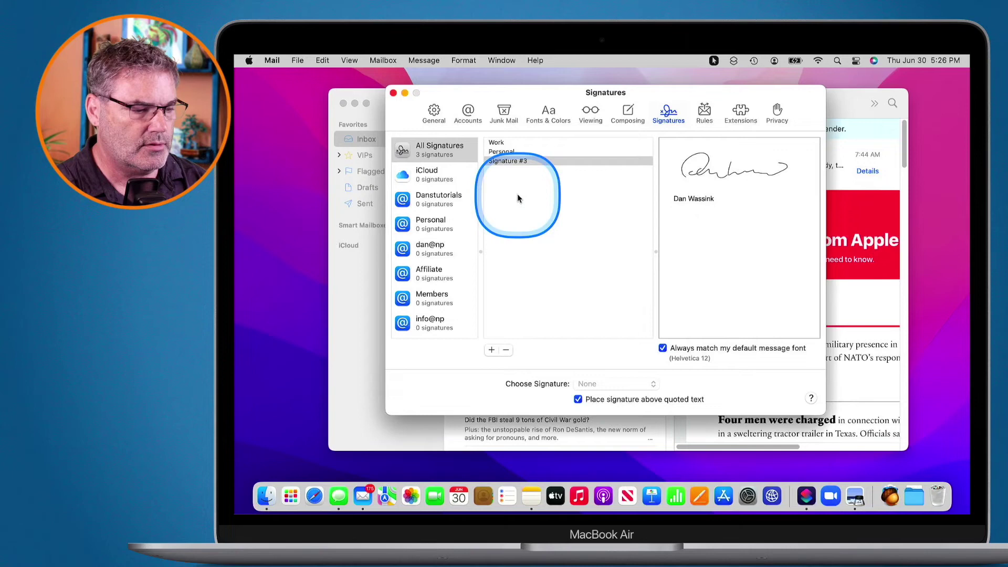
{"action": "left_click", "coordinate": [475, 162]}
{"action": "left_click_drag", "start_coordinate": [497, 160], "coordinate": [441, 180]}
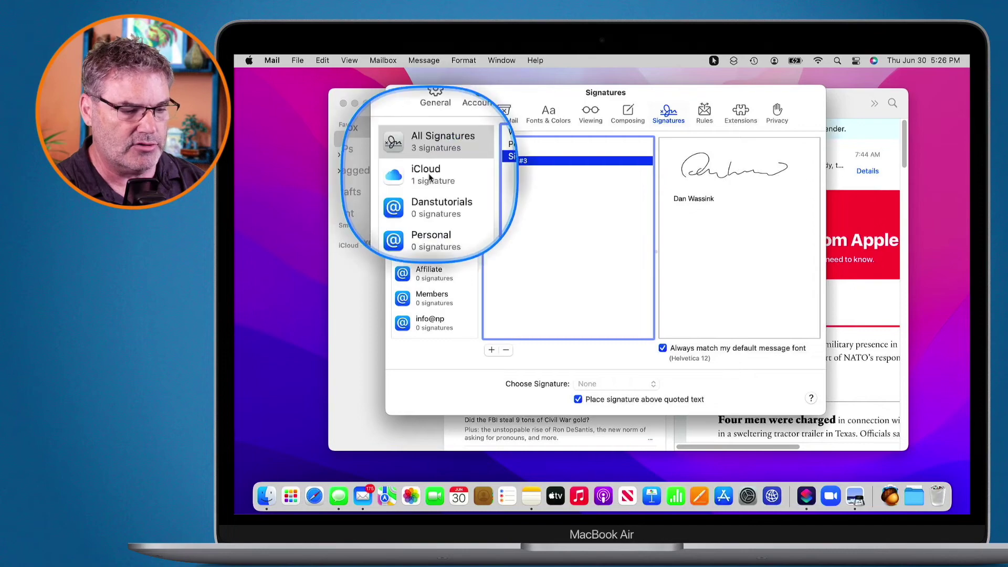
{"action": "left_click", "coordinate": [394, 93]}
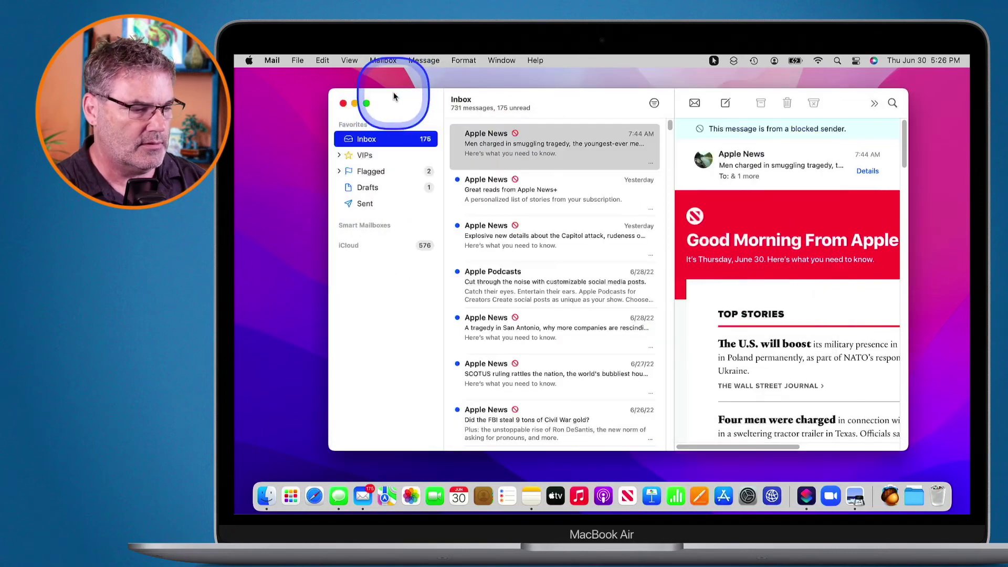
Start a new email message from the default iCloud address and insert Signature #3 in it
{"action": "key", "text": "super+n"}
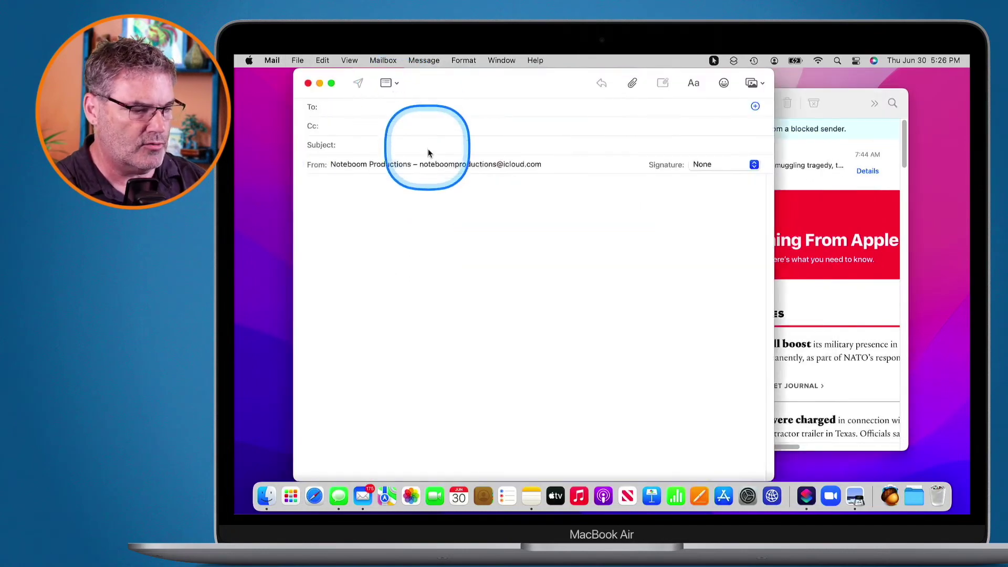
{"action": "left_click", "coordinate": [431, 165]}
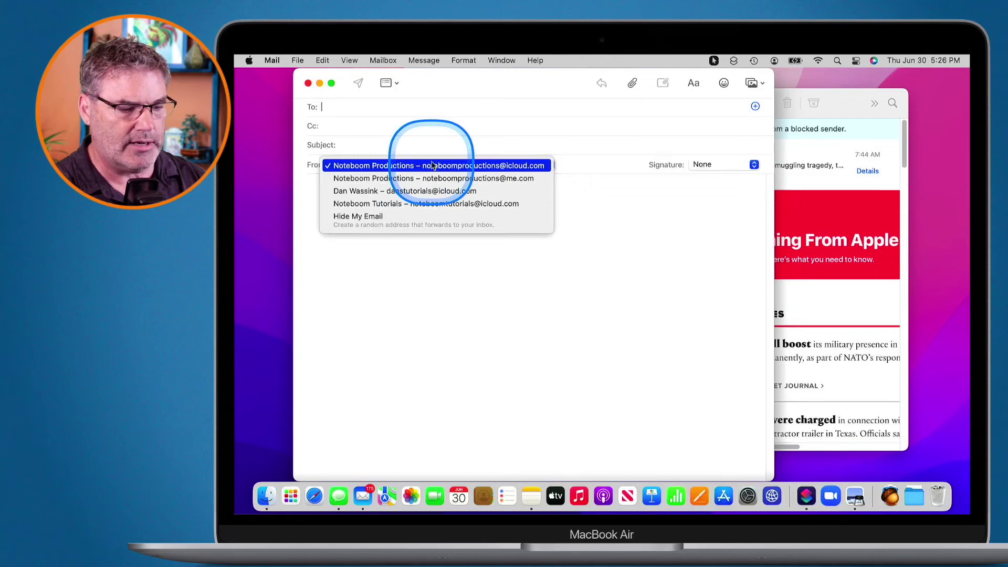
{"action": "left_click", "coordinate": [431, 165]}
{"action": "left_click", "coordinate": [704, 164]}
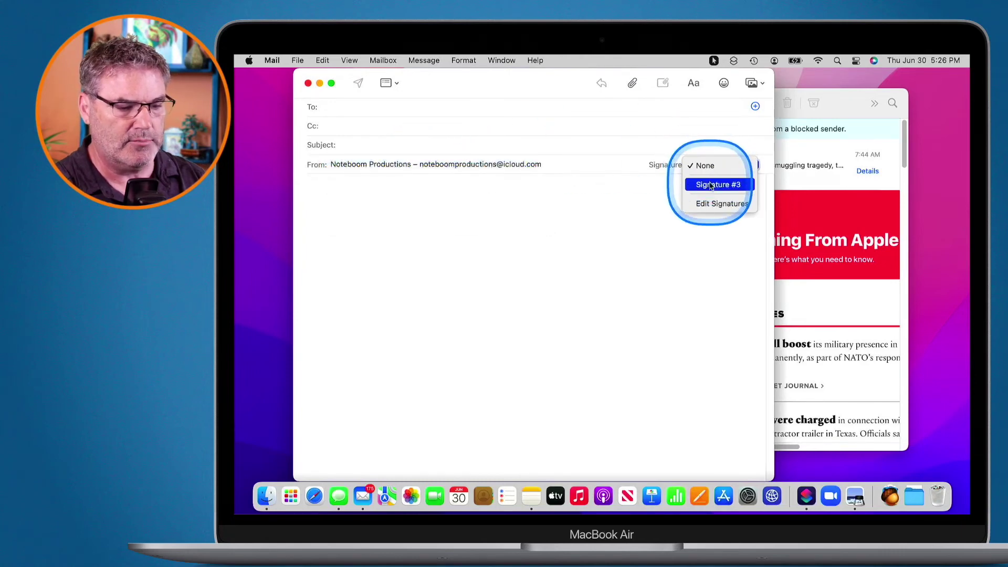
{"action": "left_click", "coordinate": [710, 185]}
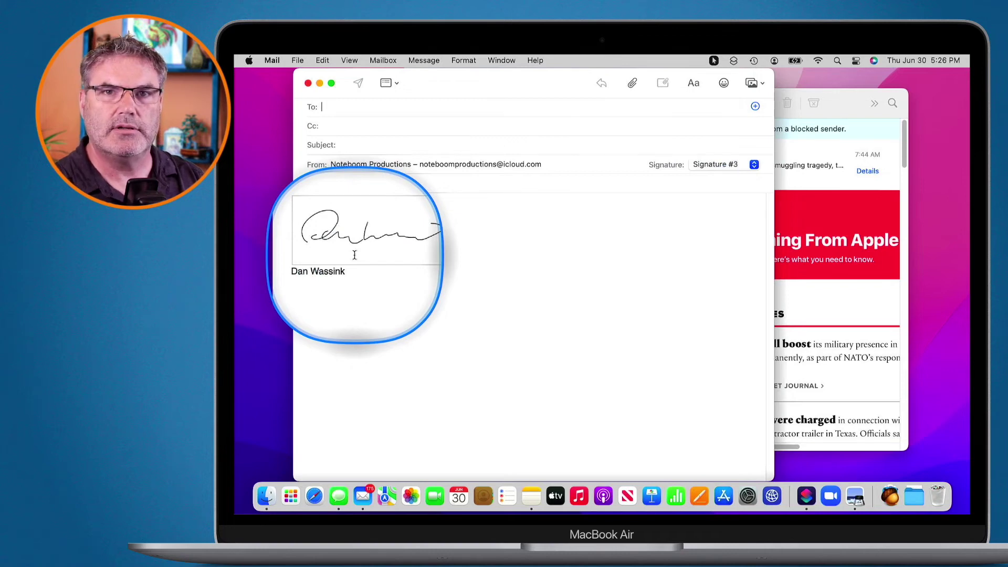
{"action": "left_click", "coordinate": [354, 254]}
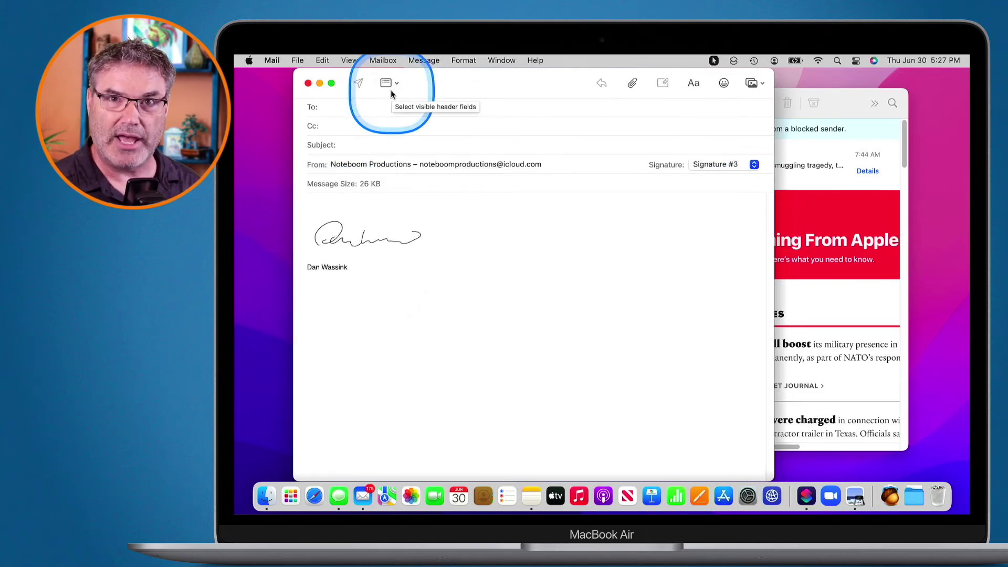
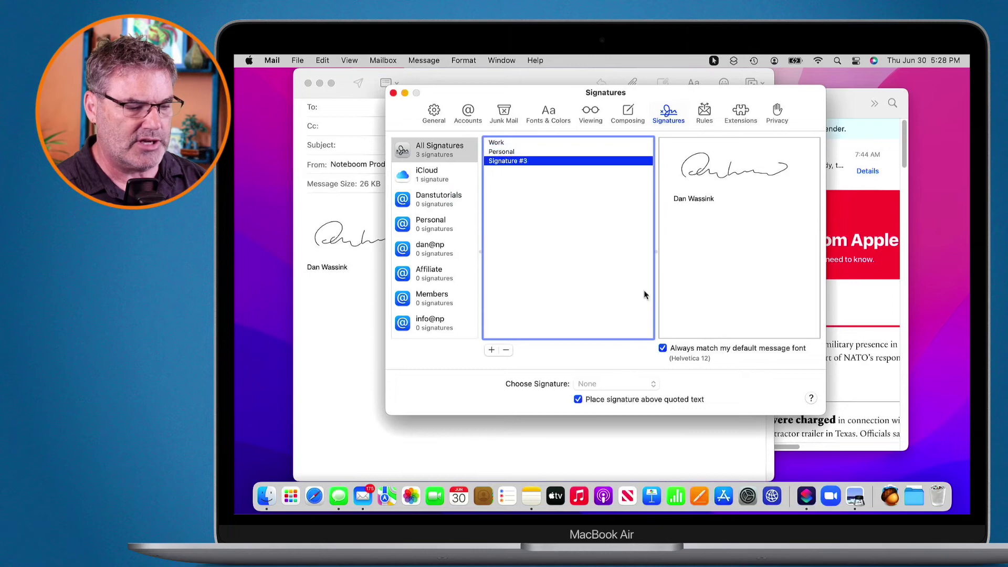
Open the new blank screenshot in Preview and start creating another signature with the iPad Pro 12.9 as signing device
{"action": "right_click", "coordinate": [923, 445]}
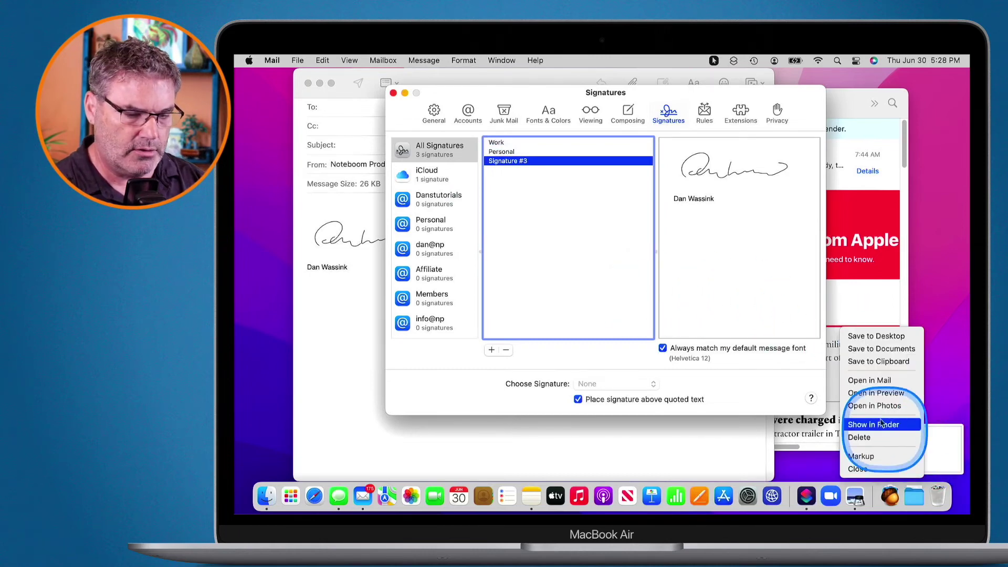
{"action": "left_click", "coordinate": [873, 392]}
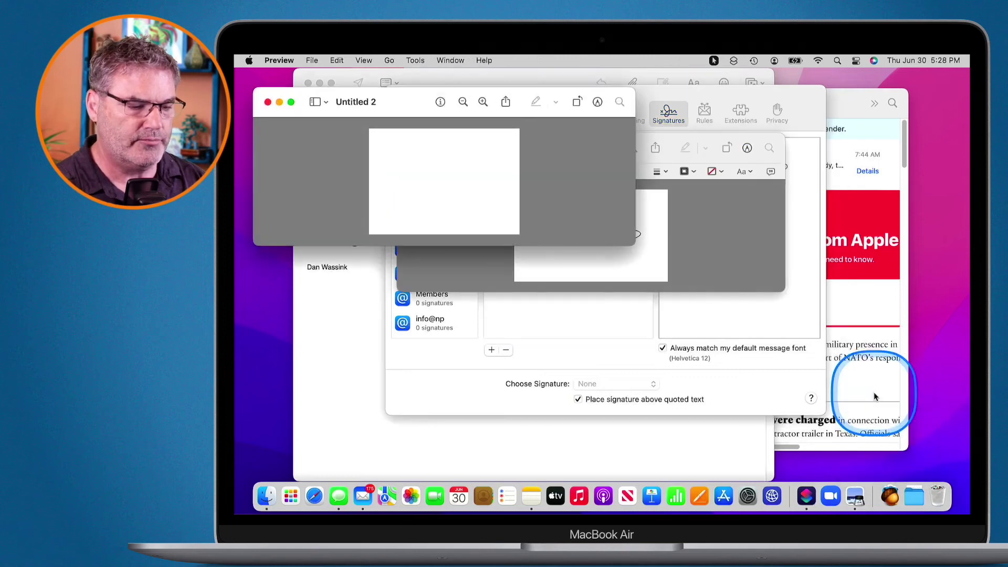
{"action": "left_click", "coordinate": [597, 102]}
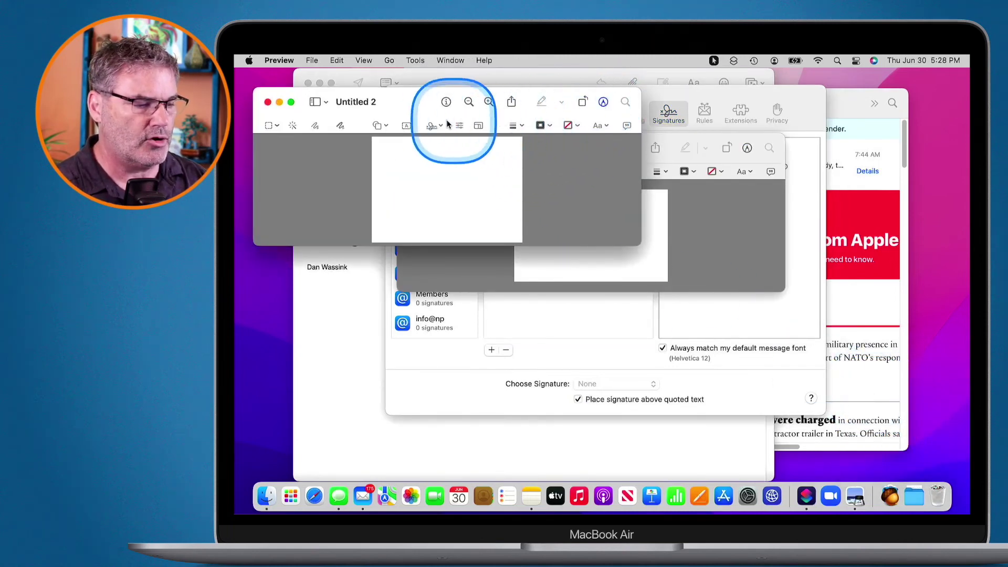
{"action": "left_click", "coordinate": [432, 126]}
{"action": "left_click", "coordinate": [432, 186]}
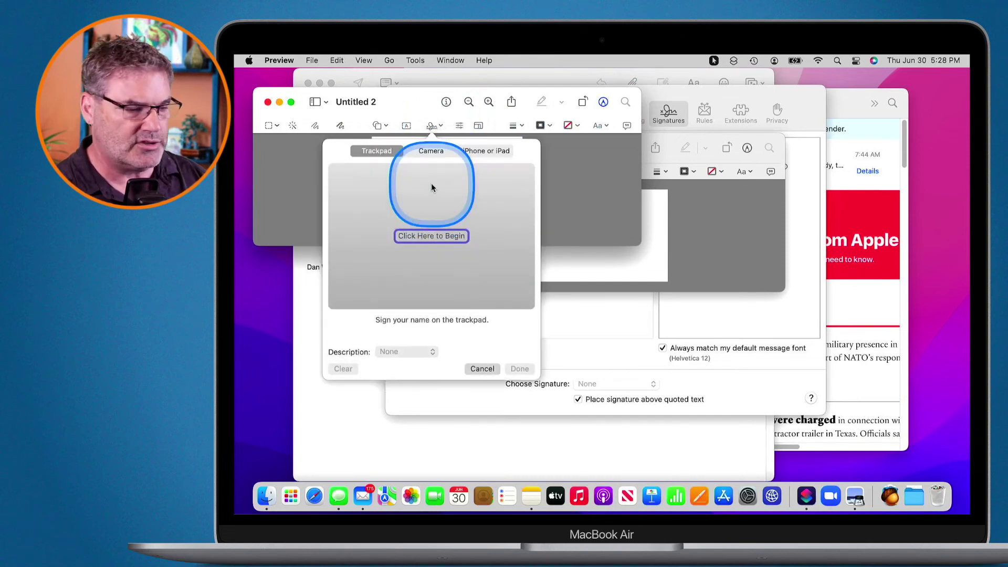
{"action": "left_click", "coordinate": [479, 151]}
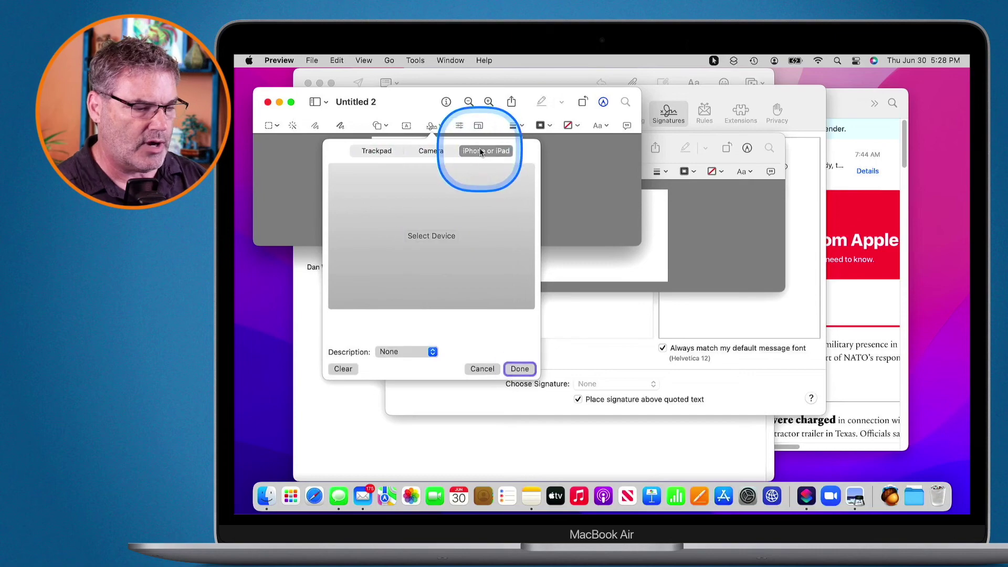
{"action": "left_click", "coordinate": [428, 236]}
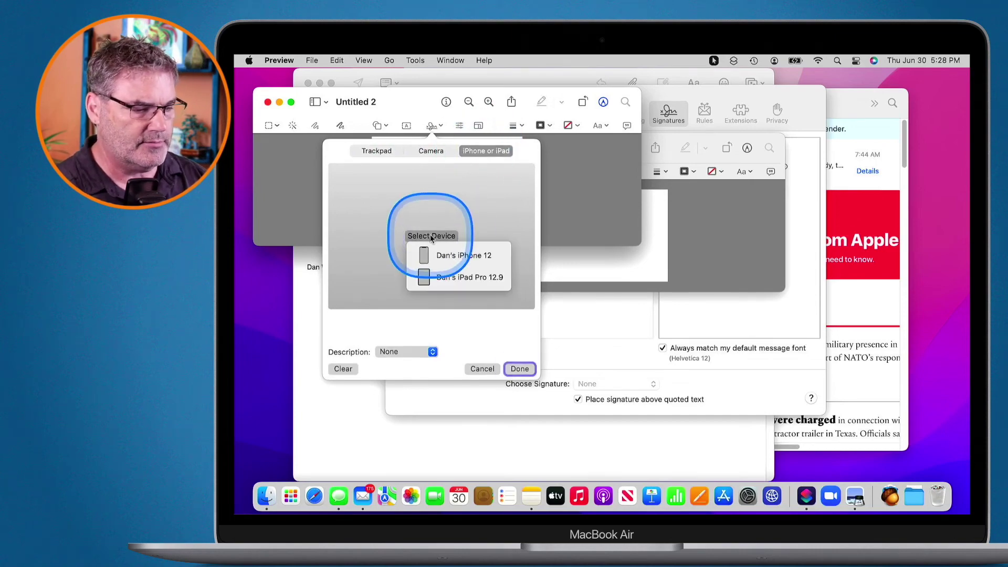
{"action": "left_click", "coordinate": [451, 277]}
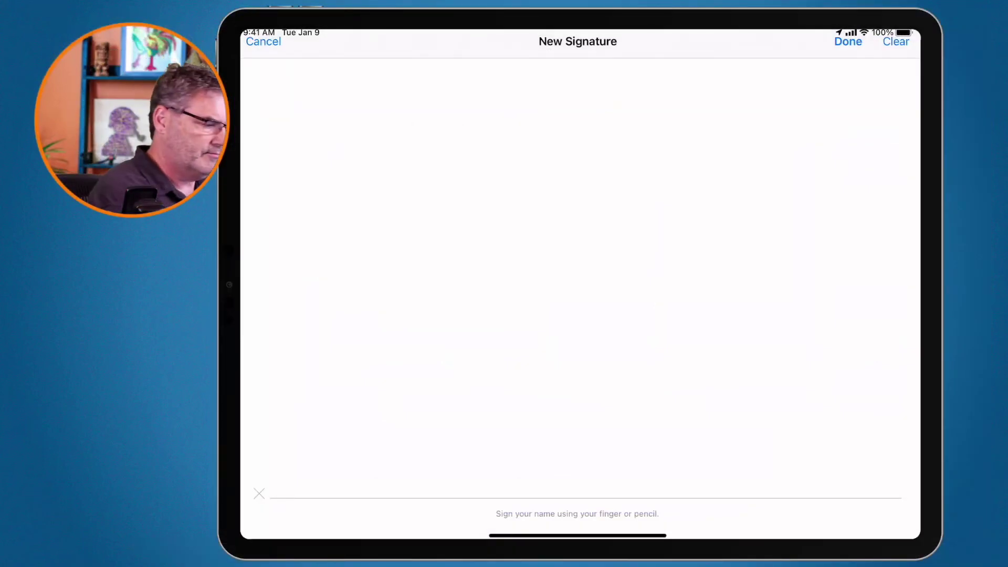
Sign the name by hand on the iPad again and save this second signature
{"action": "left_click_drag", "start_coordinate": [327, 298], "coordinate": [392, 264]}
{"action": "left_click_drag", "start_coordinate": [537, 302], "coordinate": [560, 285]}
{"action": "mouse_move", "coordinate": [570, 233]}
{"action": "left_mouse_down"}
{"action": "mouse_move", "coordinate": [679, 259]}
{"action": "mouse_move", "coordinate": [823, 177]}
{"action": "left_mouse_up"}
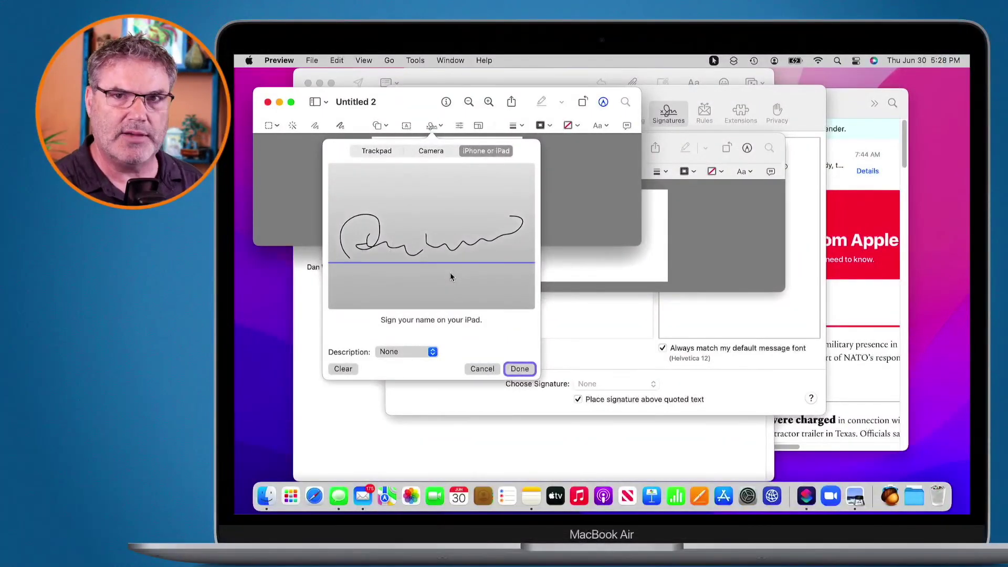
{"action": "left_click", "coordinate": [519, 369]}
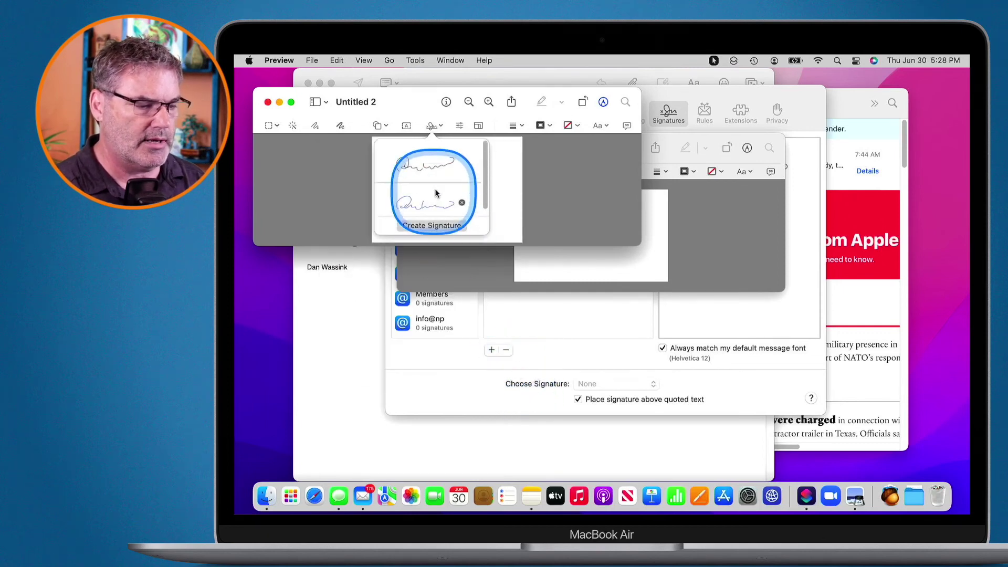
Place the newly created signature on the blank image, enlarge it to most of the image's width and deselect it
{"action": "left_click", "coordinate": [432, 166]}
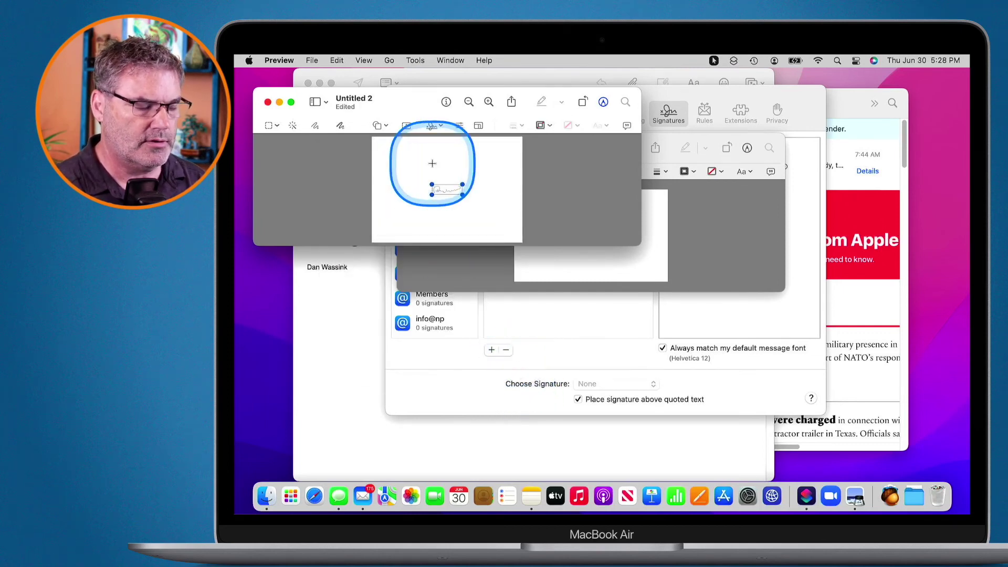
{"action": "mouse_move", "coordinate": [462, 195]}
{"action": "left_mouse_down"}
{"action": "mouse_move", "coordinate": [488, 213]}
{"action": "mouse_move", "coordinate": [505, 203]}
{"action": "left_mouse_up"}
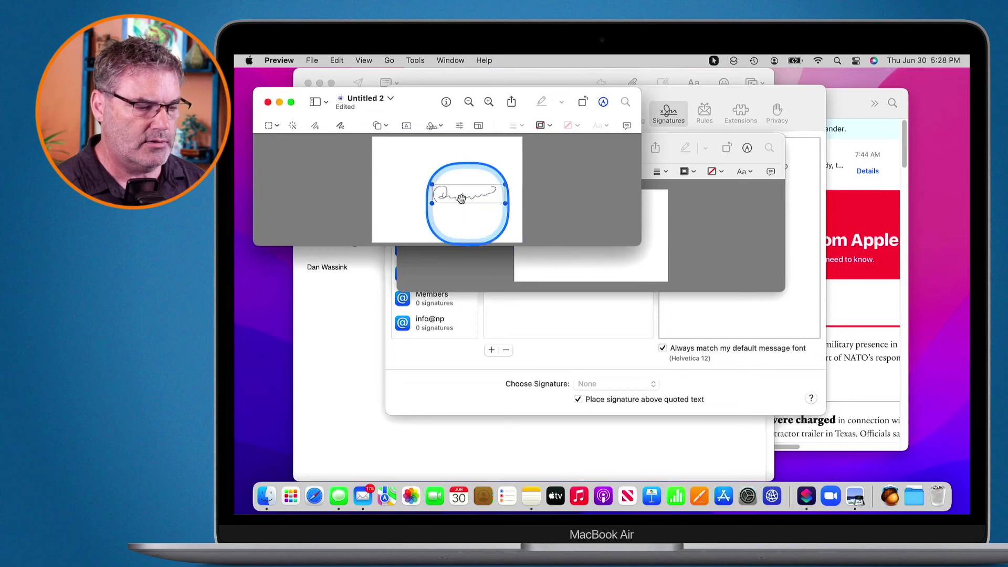
{"action": "left_click_drag", "start_coordinate": [431, 185], "coordinate": [387, 159]}
{"action": "left_click", "coordinate": [387, 157]}
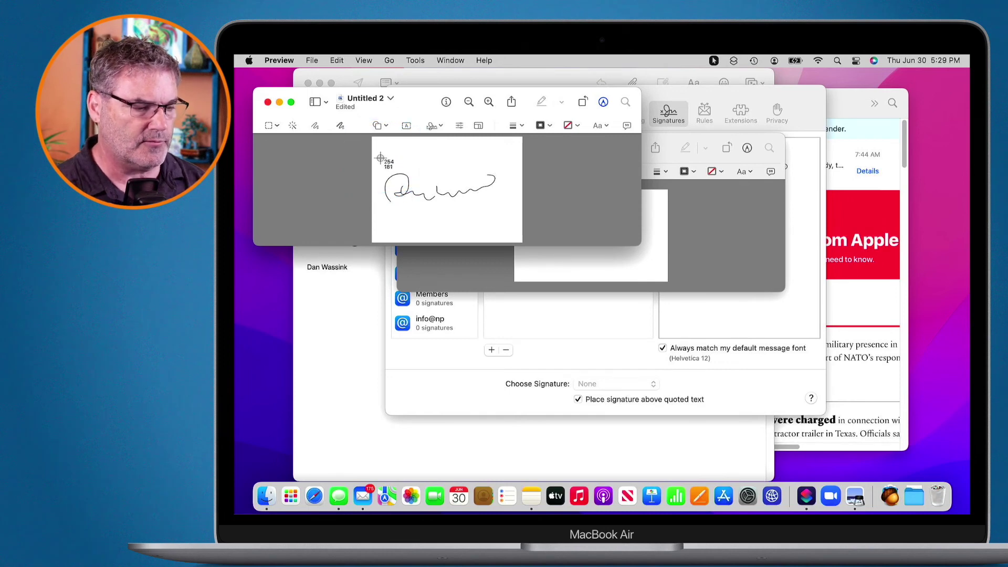
Capture a screenshot of the area around the second handwritten signature and copy it to the clipboard
{"action": "left_click_drag", "start_coordinate": [385, 162], "coordinate": [507, 218]}
{"action": "right_click", "coordinate": [910, 451]}
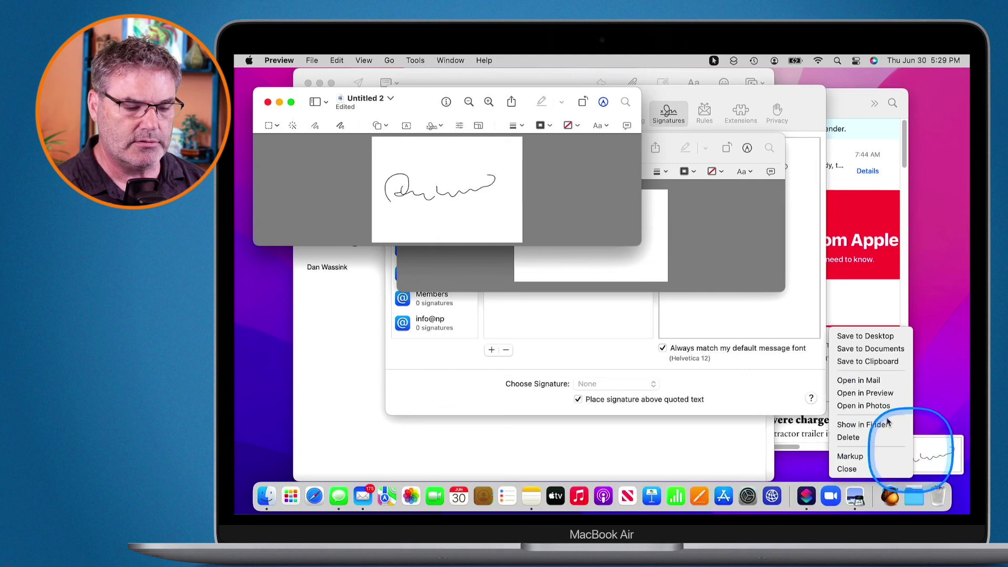
{"action": "left_click", "coordinate": [869, 361]}
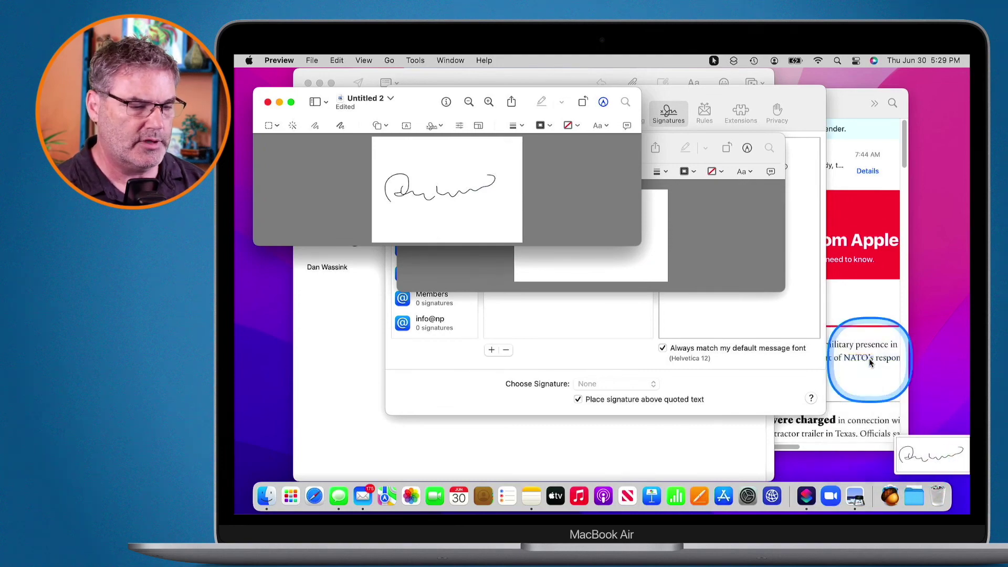
Switch to Mail, add another signature and paste the copied handwritten image above its default text
{"action": "key", "text": "super+Tab"}
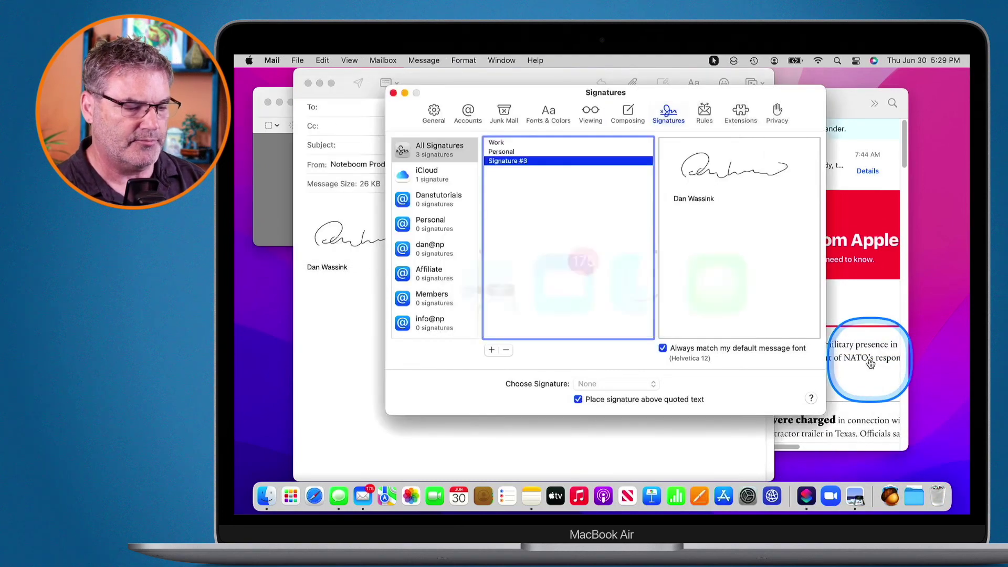
{"action": "left_click", "coordinate": [492, 350]}
{"action": "left_click", "coordinate": [690, 204]}
{"action": "key", "text": "super+a"}
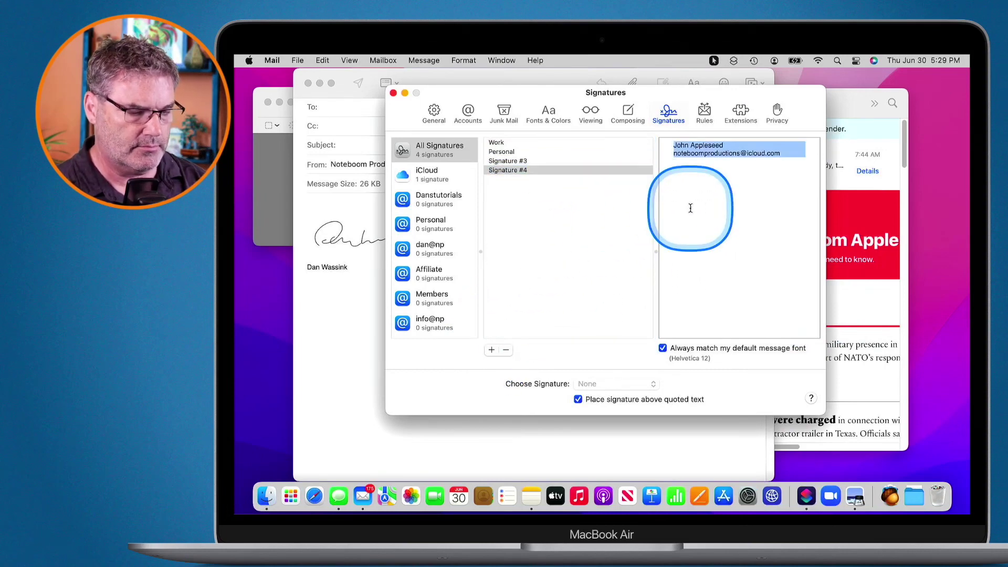
{"action": "left_click", "coordinate": [690, 208]}
{"action": "key", "text": "super+v"}
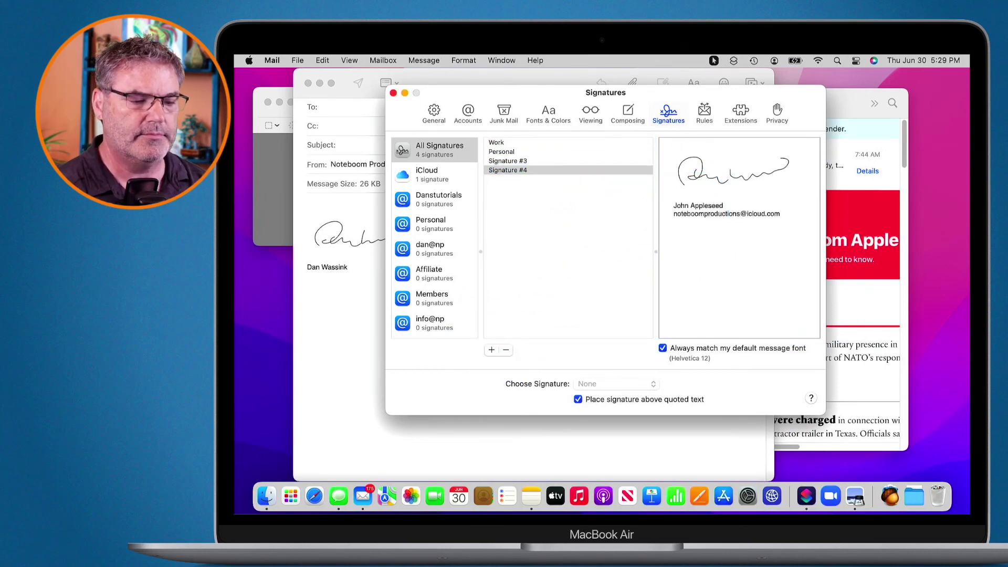